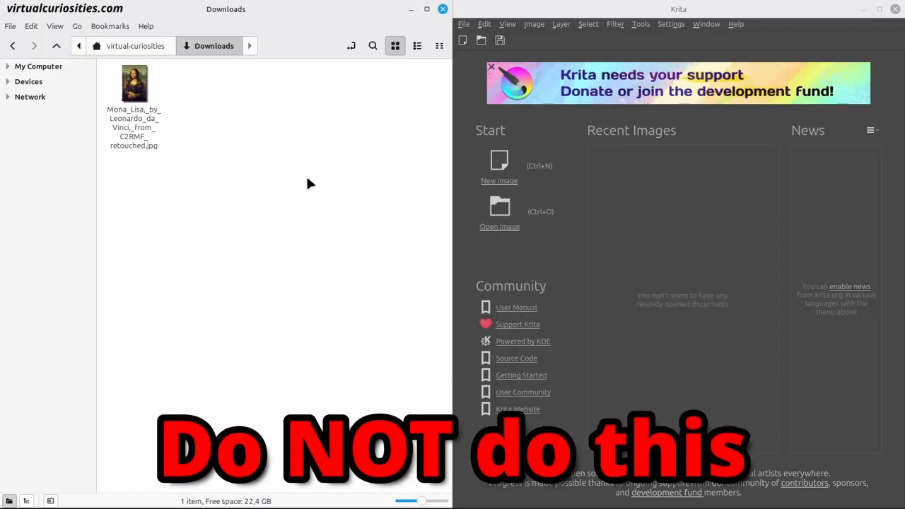
Open the Mona Lisa JPG from Downloads in Krita and paint a red scribble over the figure's face.
left_click_drag(129, 113, 505, 248)
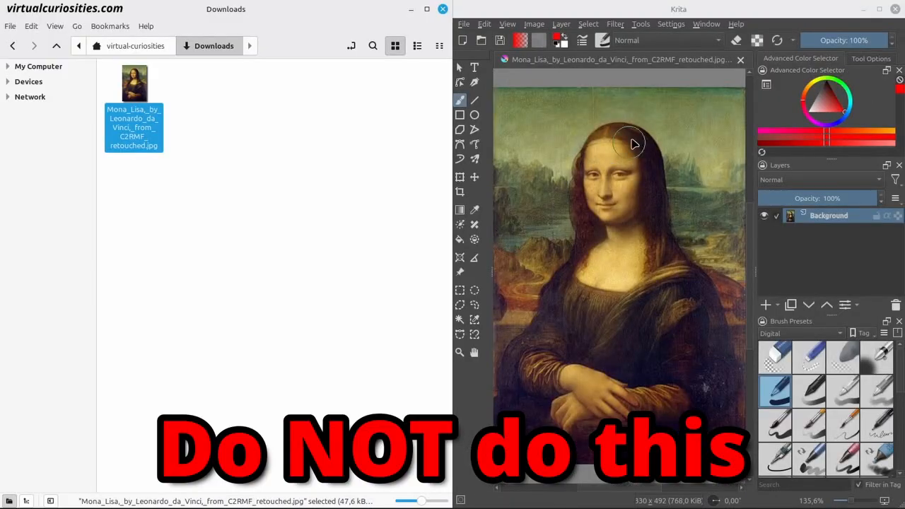
mouse_move(632, 143)
left_mouse_down()
mouse_move(625, 279)
mouse_move(707, 204)
left_mouse_up()
Save the painted image over the original JPG with 80% quality and the ICC profile included.
left_click(464, 26)
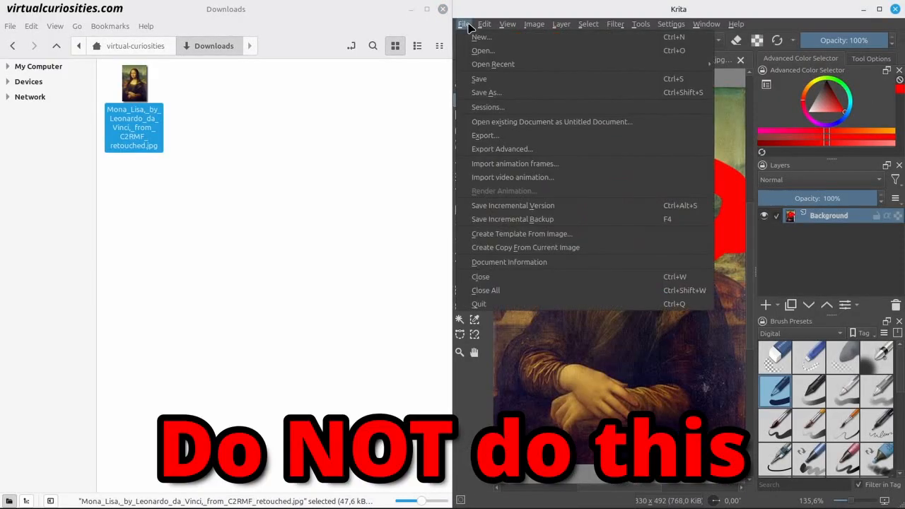
left_click(497, 82)
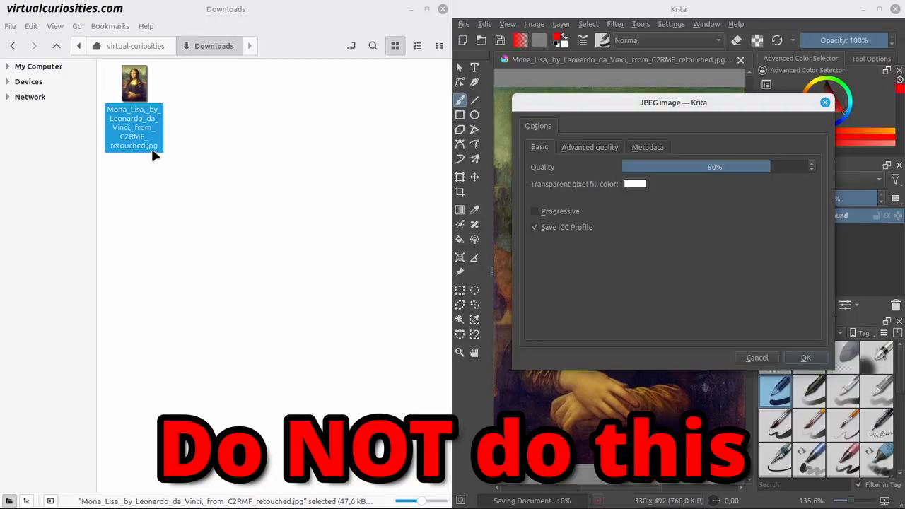
left_click(804, 359)
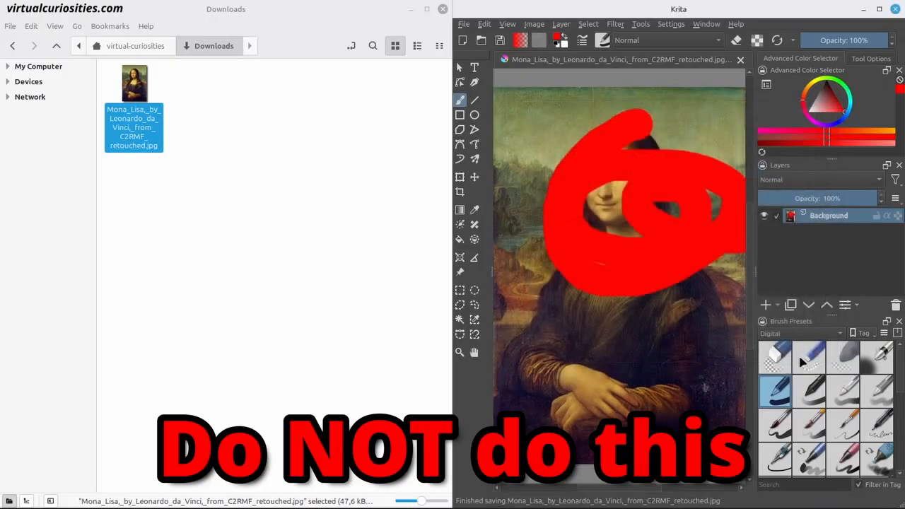
left_click(256, 177)
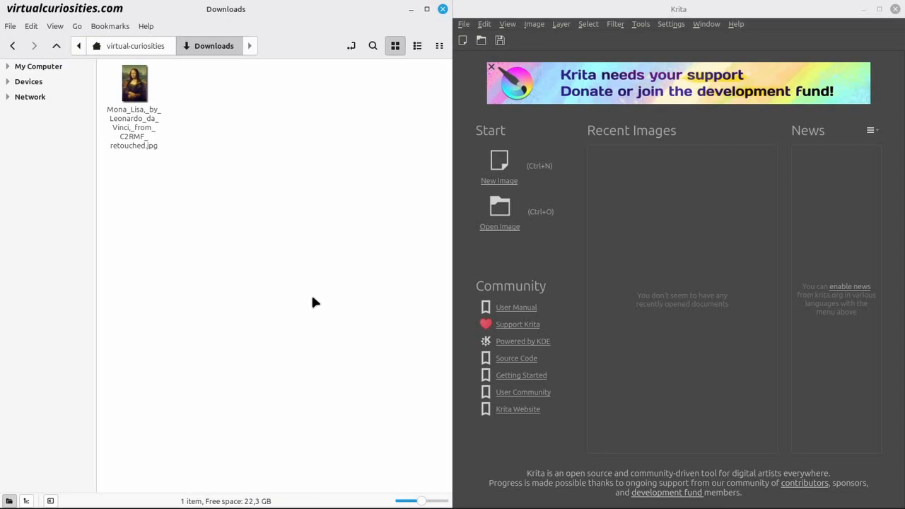
Load the Mona Lisa JPG from Downloads into Krita and paint a red zigzag down the portrait.
left_click_drag(134, 85, 628, 222)
left_click_drag(566, 135, 678, 308)
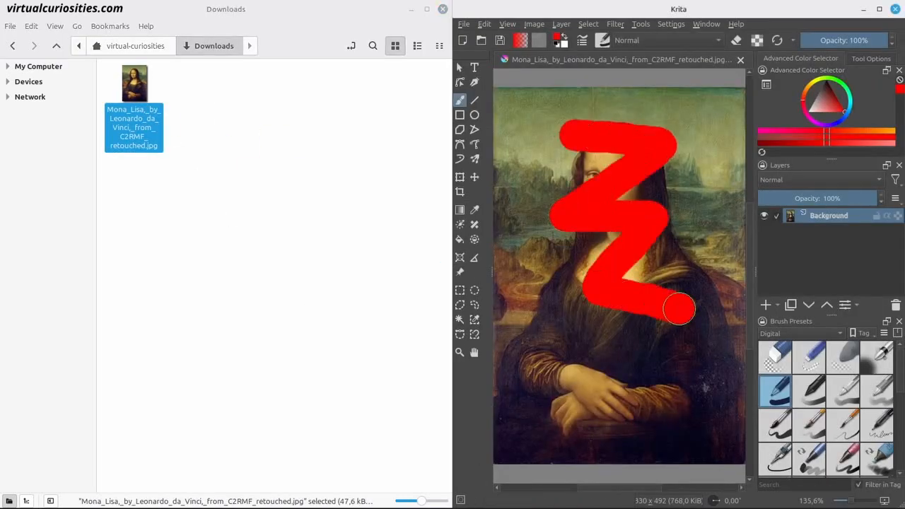
Save the painted image under its existing name as a Krita document (.kra) in Downloads, and select the new file in the folder.
left_click(464, 24)
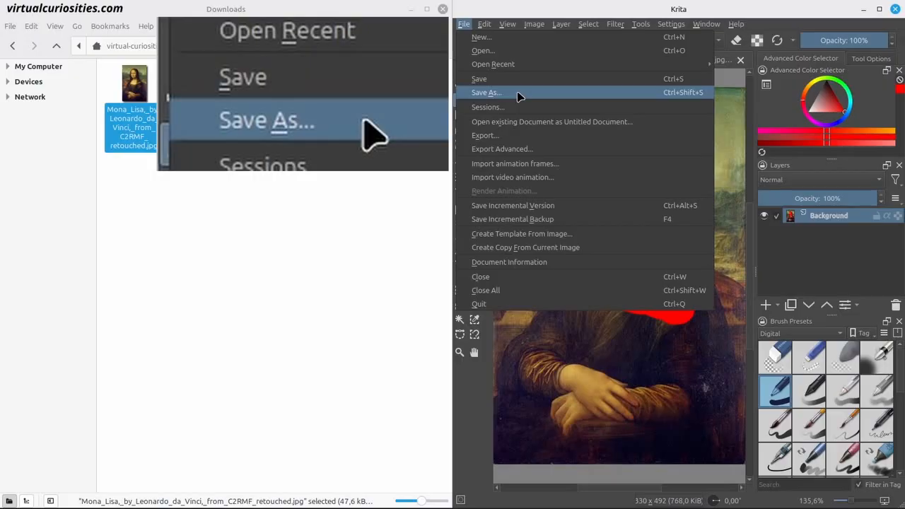
left_click(518, 96)
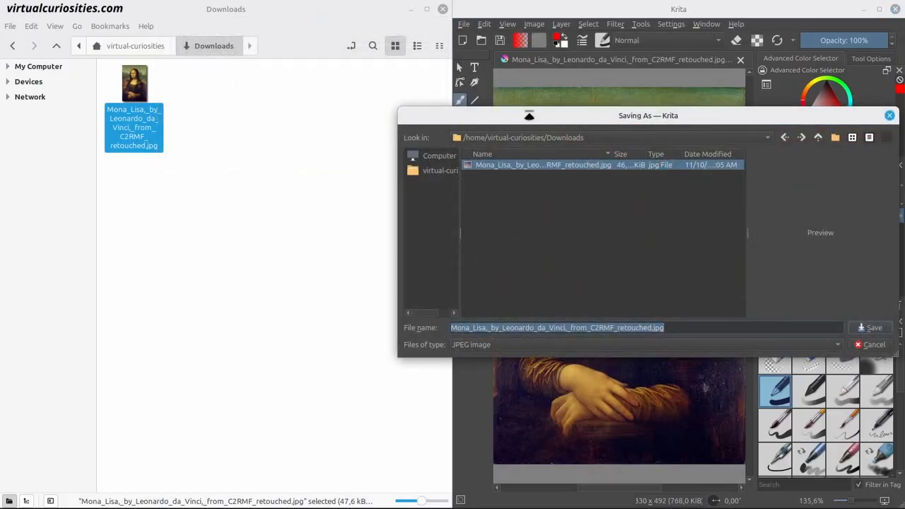
double_click(680, 322)
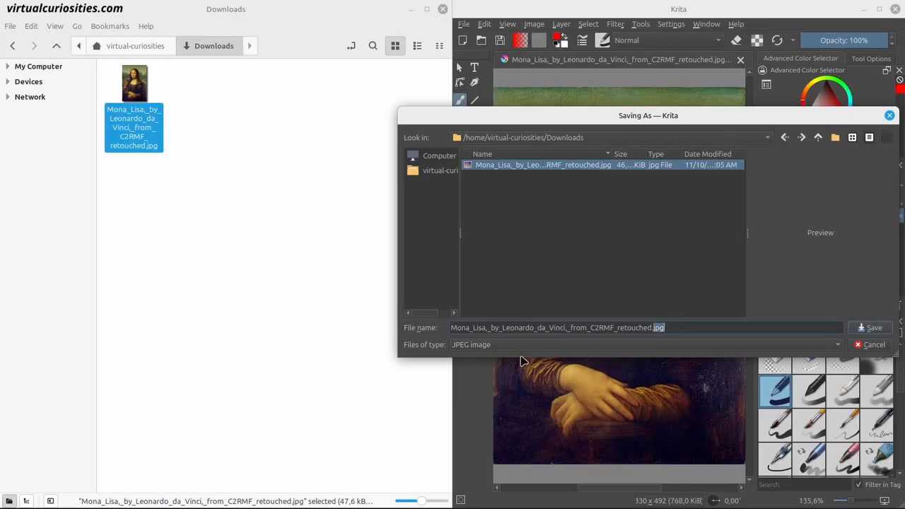
left_click(475, 347)
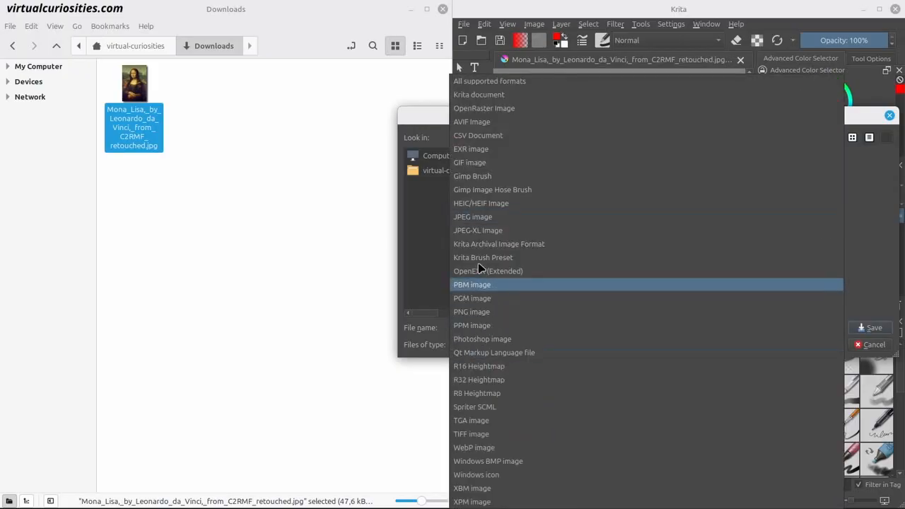
left_click(485, 102)
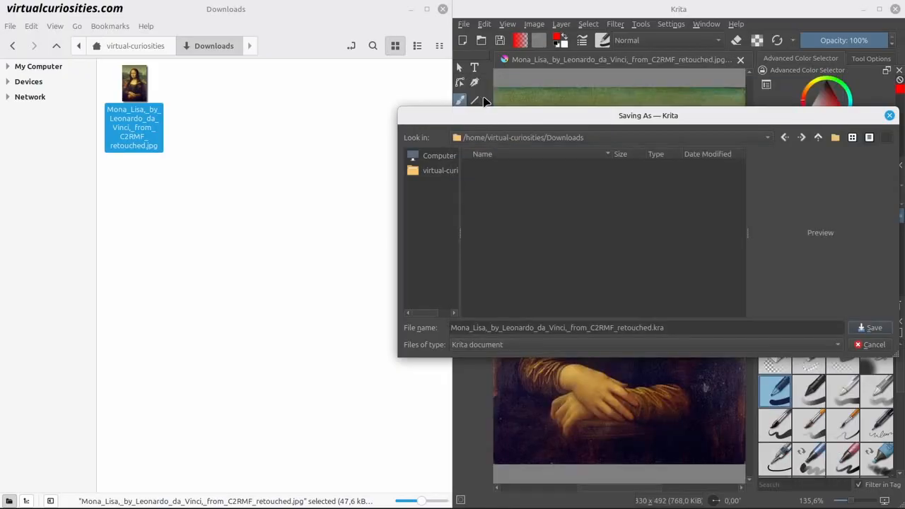
left_click(691, 331)
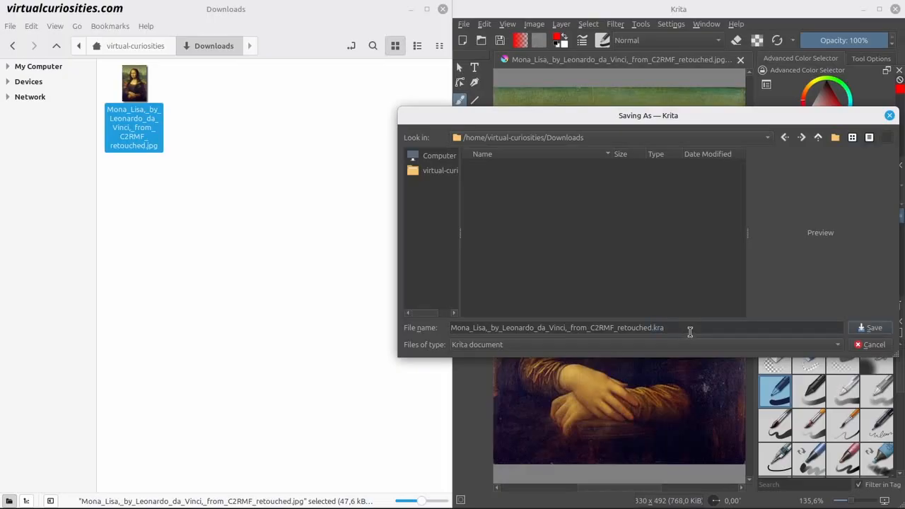
left_click(869, 328)
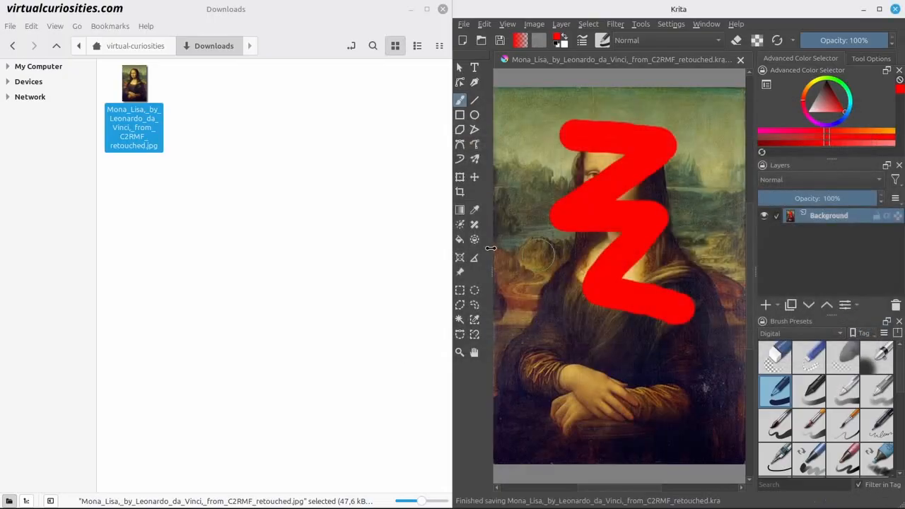
left_click(295, 184)
left_click(133, 107)
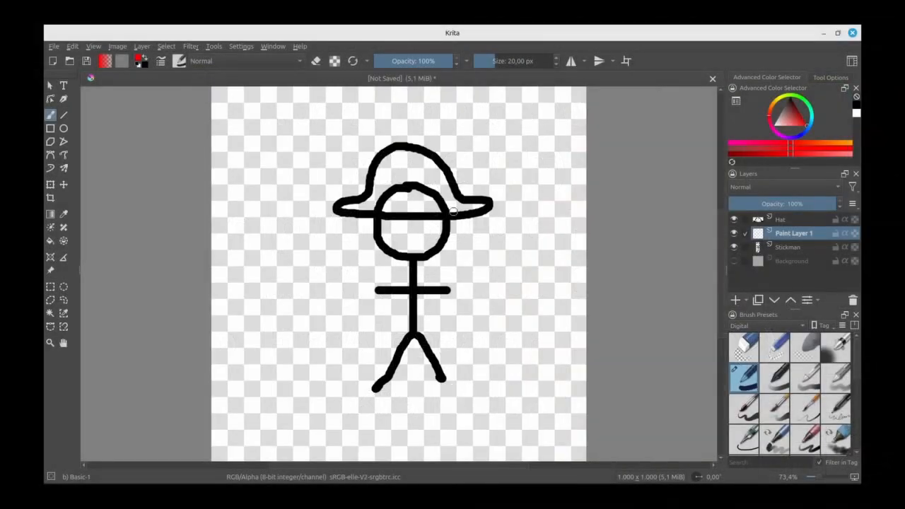
Paint the top of the stickman's head red on Paint Layer 1 and set that layer's blending mode to Erase.
mouse_move(453, 210)
left_mouse_down()
mouse_move(379, 210)
mouse_move(395, 185)
mouse_move(440, 206)
mouse_move(428, 187)
mouse_move(381, 200)
mouse_move(410, 190)
mouse_move(401, 179)
mouse_move(416, 195)
mouse_move(404, 177)
mouse_move(447, 202)
mouse_move(382, 188)
mouse_move(425, 194)
left_mouse_up()
left_click(784, 187)
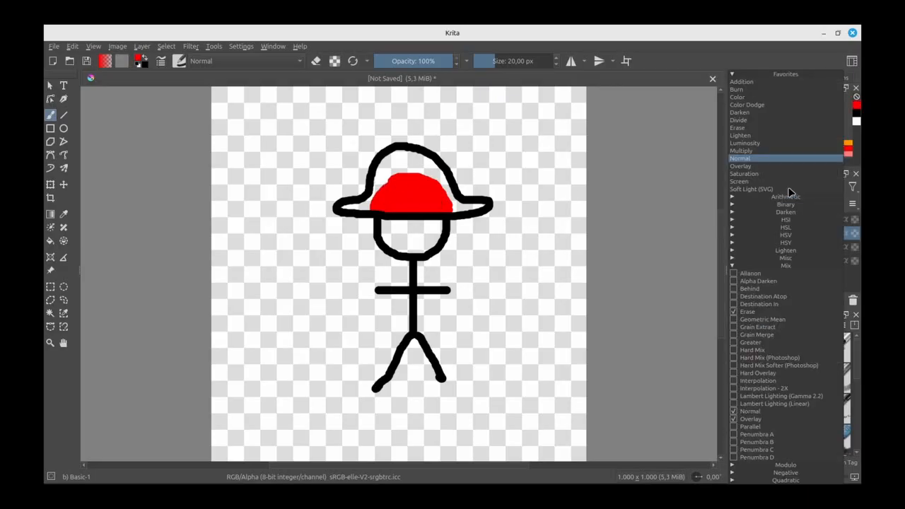
left_click(797, 314)
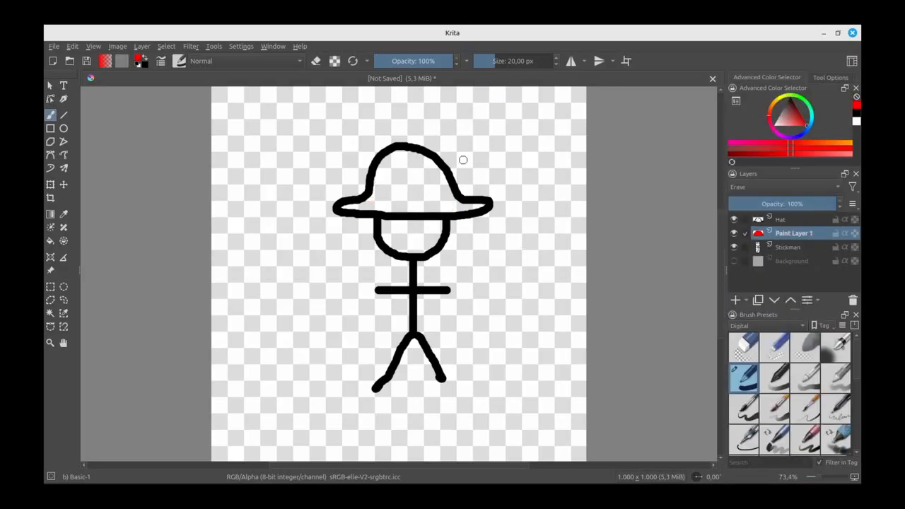
Toggle Paint Layer 1's visibility repeatedly to compare the stickman drawing with and without the erasing layer.
left_click(734, 233)
left_click(734, 234)
left_click(735, 233)
left_click(735, 233)
left_click(734, 234)
left_click(734, 233)
left_click(734, 234)
left_click(735, 233)
left_click(734, 234)
left_click(734, 233)
left_click(735, 233)
left_click(735, 233)
left_click(734, 234)
left_click(734, 233)
left_click(734, 233)
left_click(735, 233)
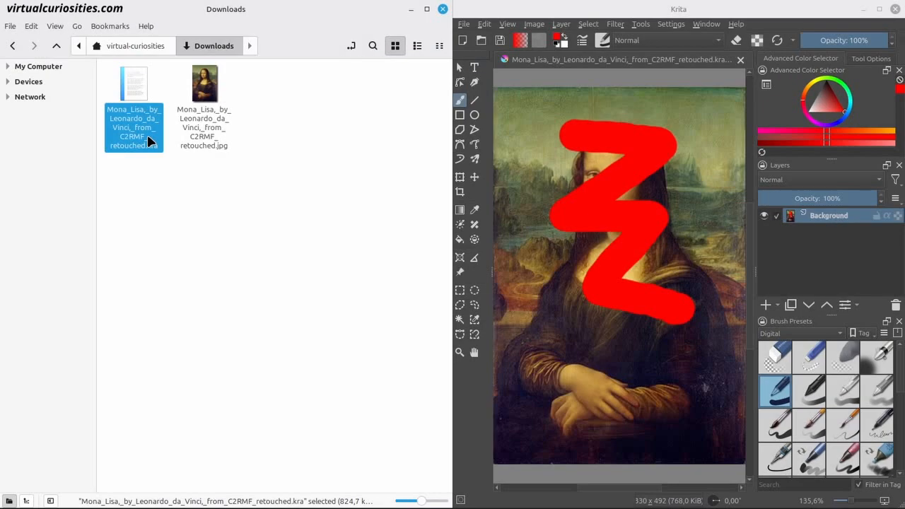
Close the painted image, reopen the Mona Lisa .kra file from Downloads to check it, and close it again.
left_click(741, 59)
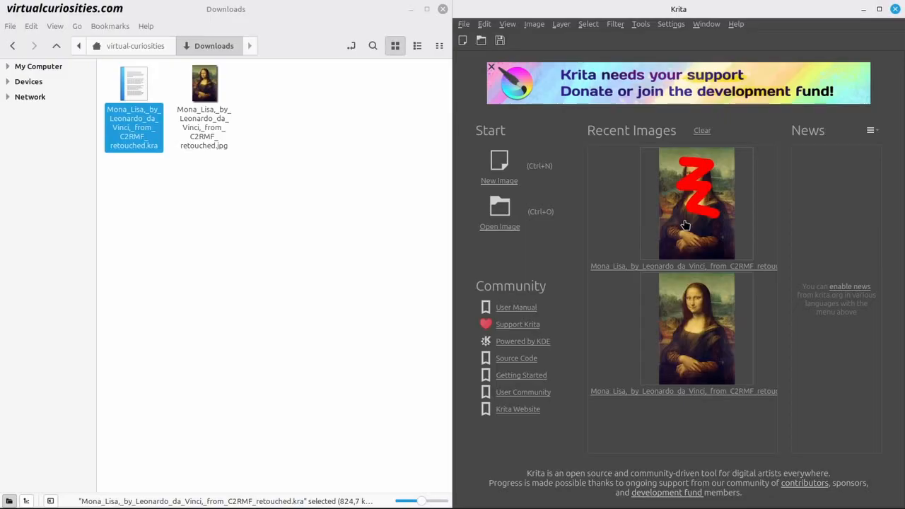
left_click_drag(134, 89, 548, 230)
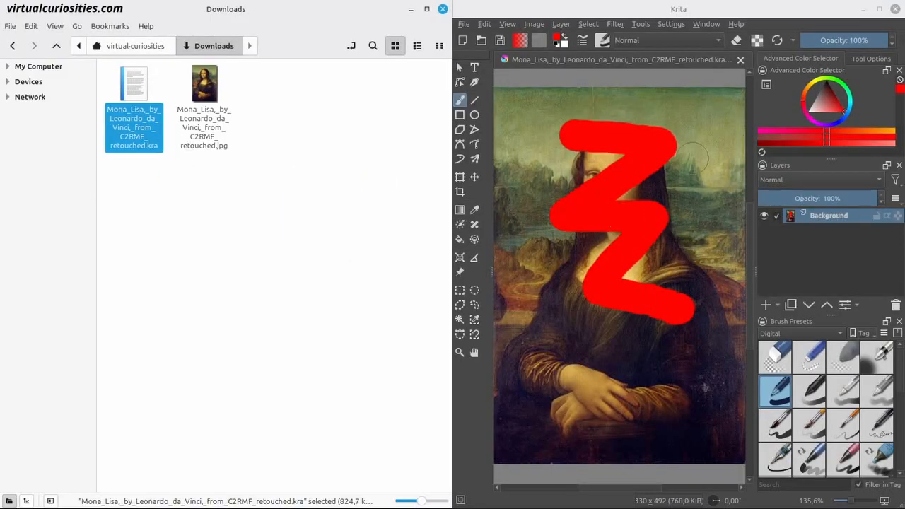
left_click(741, 60)
Open the original Mona Lisa JPG to check it, close it, and clear the recent images list.
left_click_drag(205, 85, 615, 216)
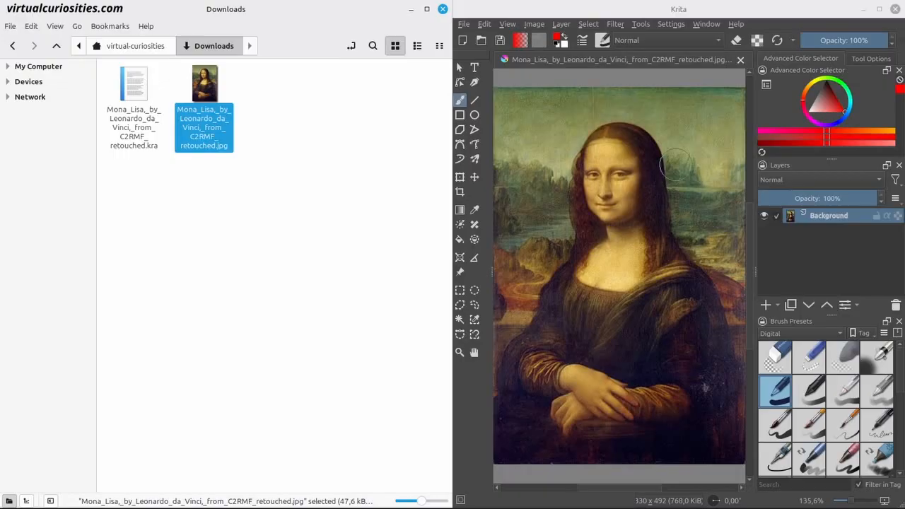
left_click(740, 60)
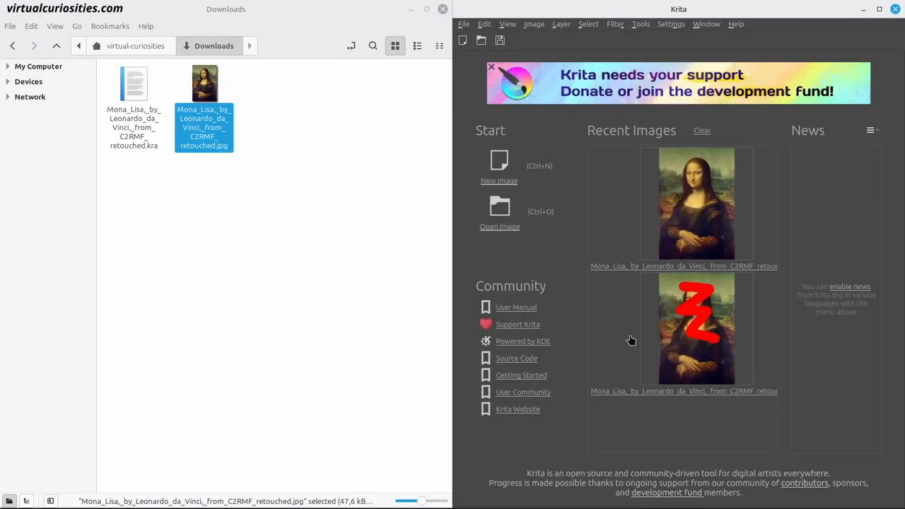
left_click(702, 131)
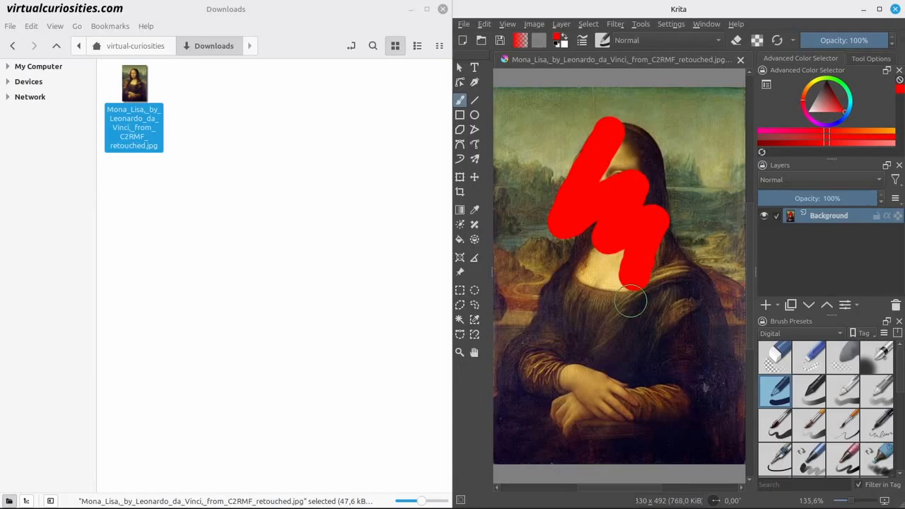
Save the painted JPG as a Krita document by changing its file name extension to .kra, and select the new file.
key("ctrl+shift+s")
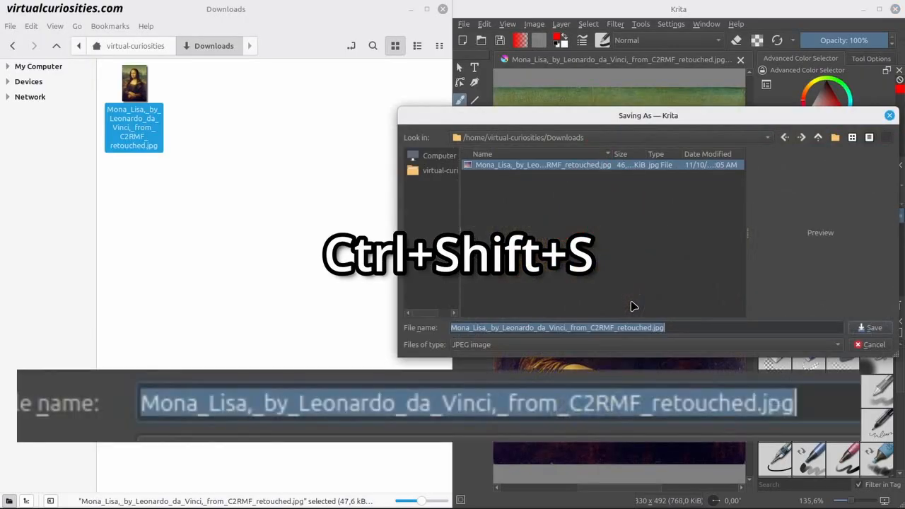
key("End")
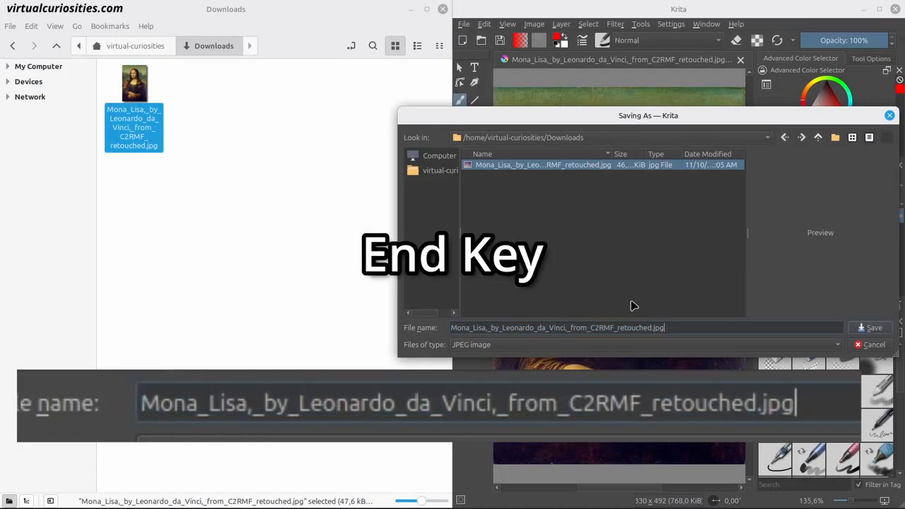
key("ctrl+BackSpace")
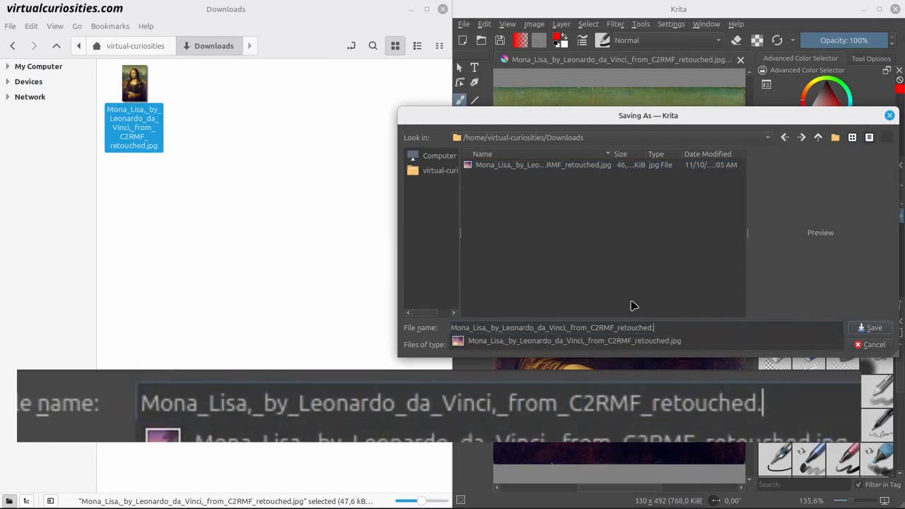
type("kra")
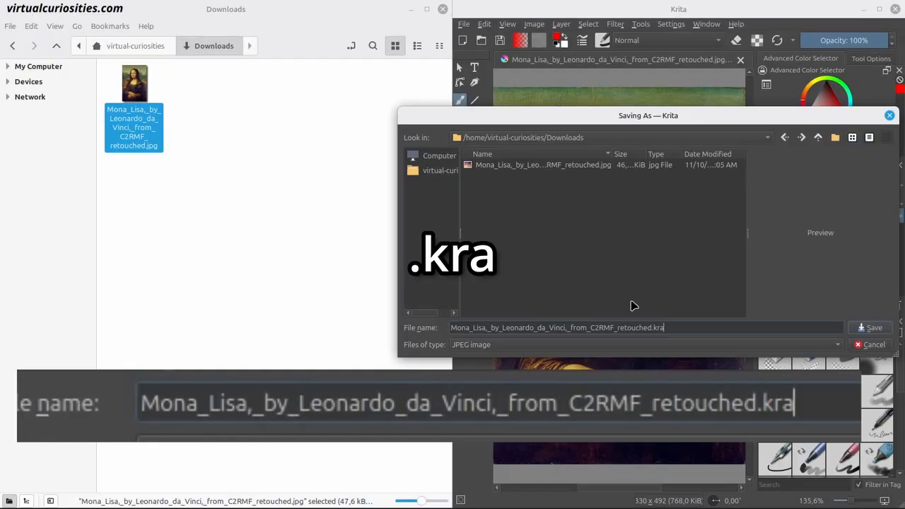
key("Return")
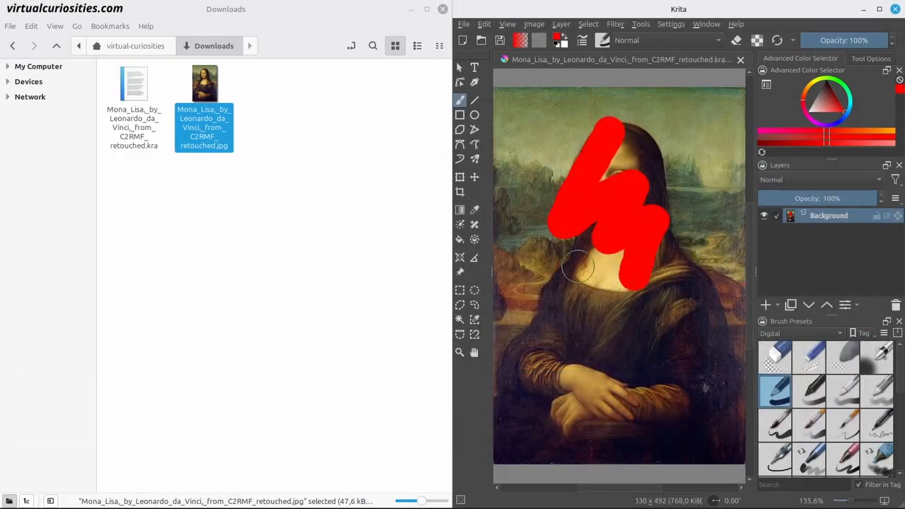
left_click(136, 110)
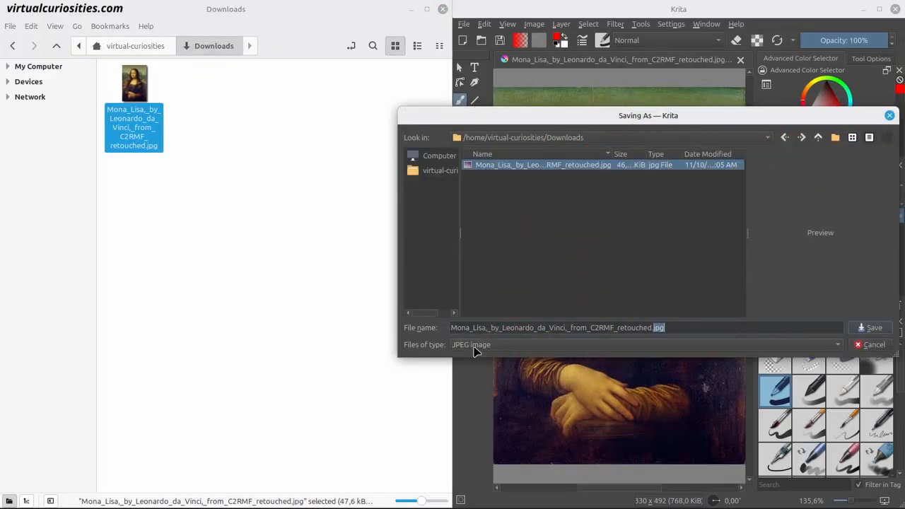
left_click(475, 345)
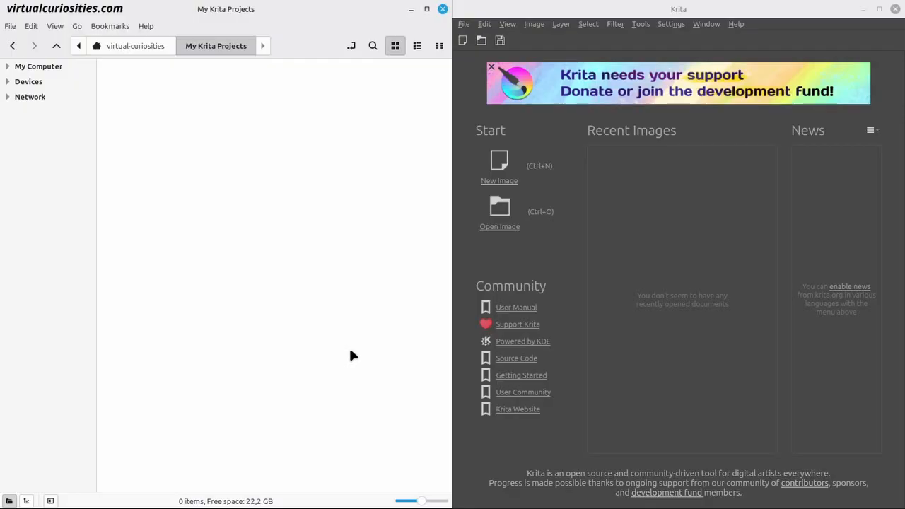
Create a new 500 × 400 image and paint a brown ground line across its lower part.
left_click(499, 162)
left_click(822, 380)
left_click(835, 95)
left_click_drag(508, 308, 736, 309)
Add a paint layer and paint a tree on it with a brown trunk and green foliage above the ground line.
left_click(765, 305)
left_click_drag(559, 264, 559, 304)
left_click(840, 81)
left_click_drag(533, 253, 565, 244)
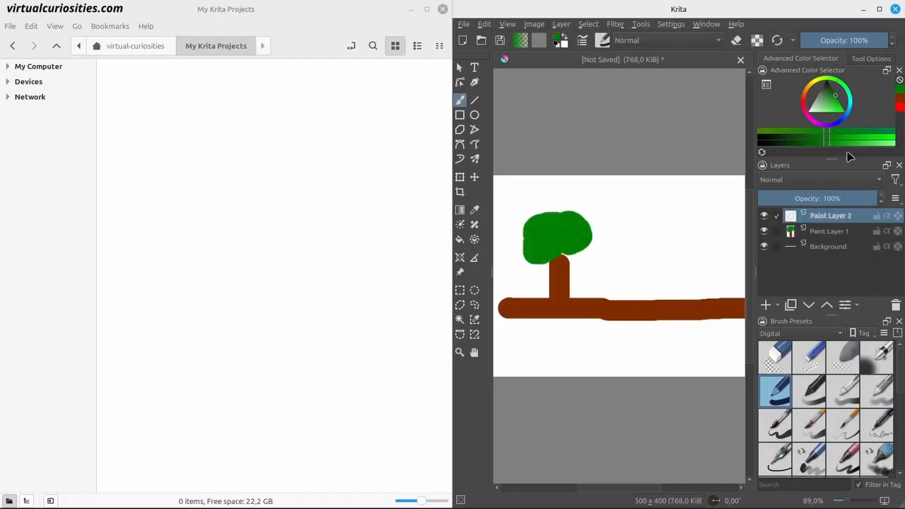
Paint a yellow sun with crossing strokes on Paint Layer 2 in the upper right of the image.
left_click(813, 81)
left_click(843, 111)
left_click_drag(727, 194, 699, 228)
left_click_drag(696, 197, 738, 220)
Save the image as the Krita document drawing.kra in the My Krita Projects folder.
left_click(463, 24)
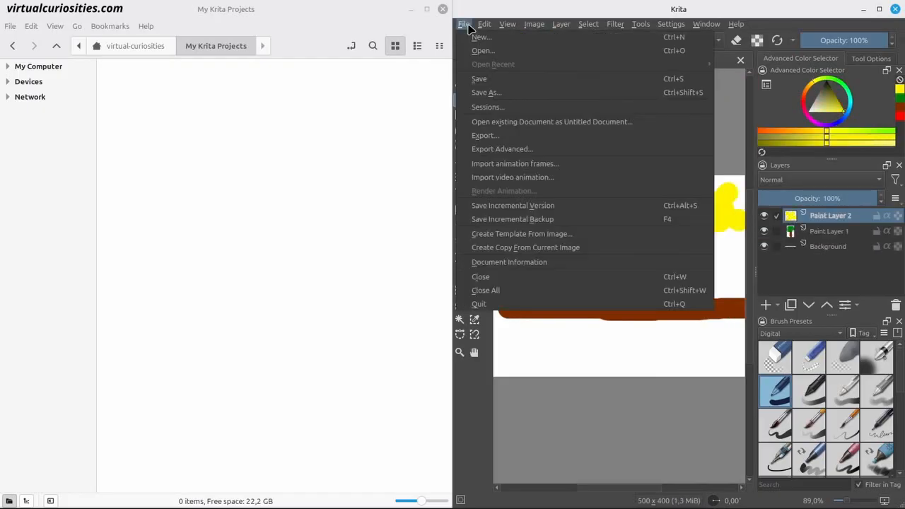
left_click(502, 92)
type("drawing")
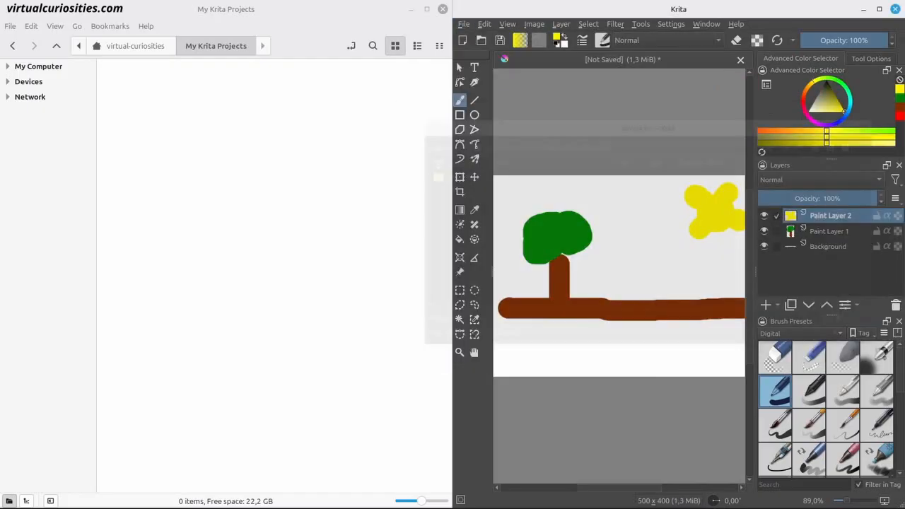
key("Return")
Export the drawing as drawing.png to the My Krita Projects folder with PNG compression 3, and close the document.
left_click(464, 25)
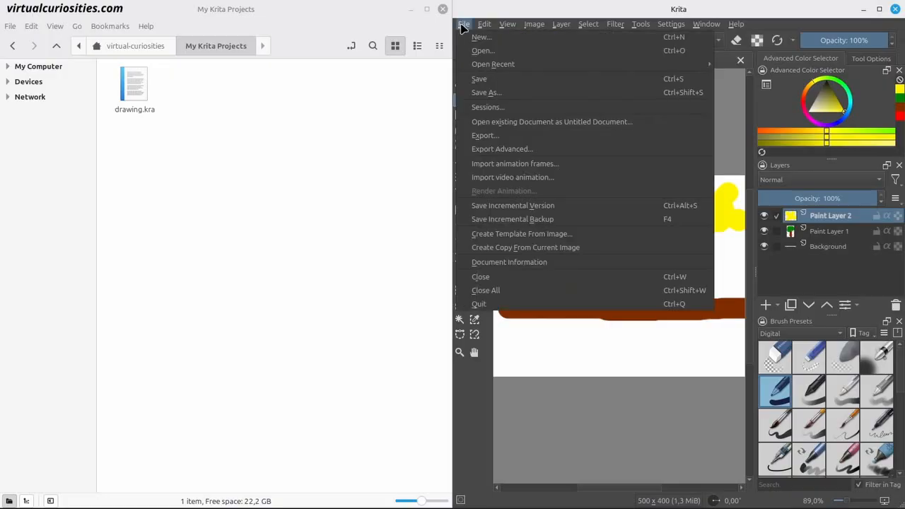
left_click(513, 140)
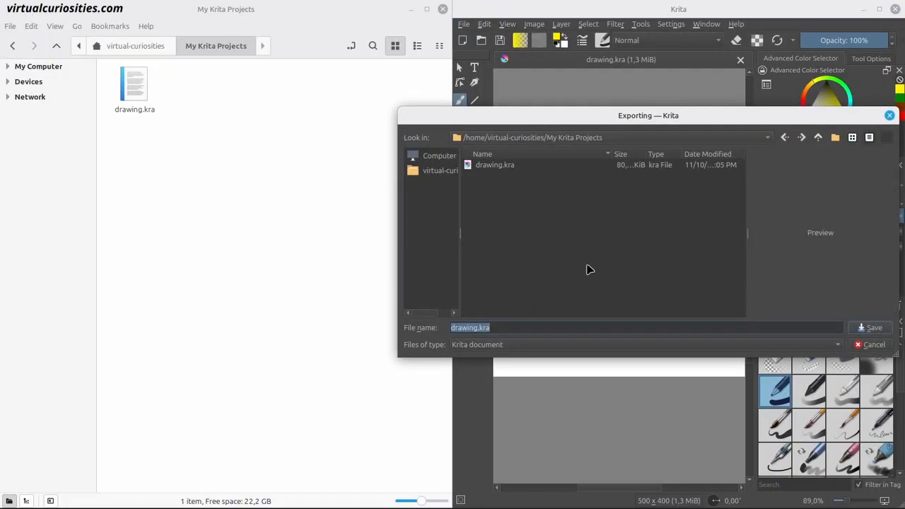
key("BackSpace")
key("BackSpace")
key("BackSpace")
type("png")
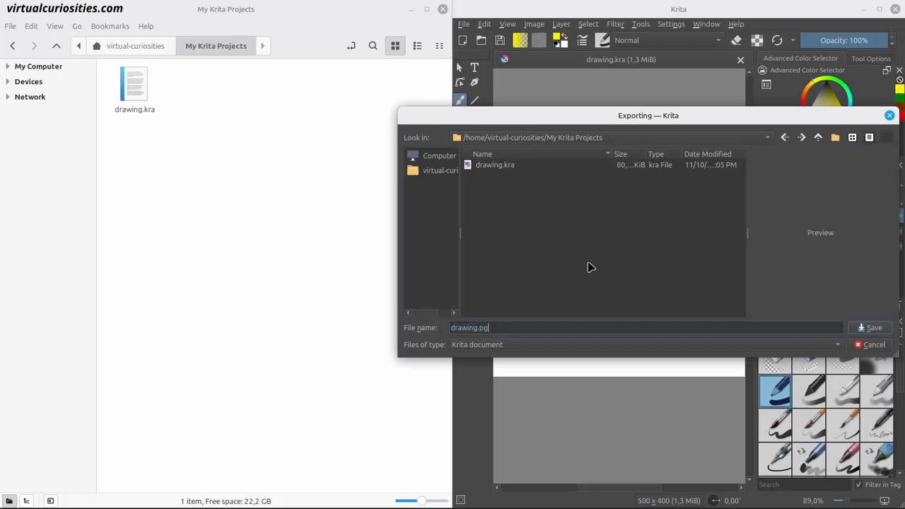
key("Return")
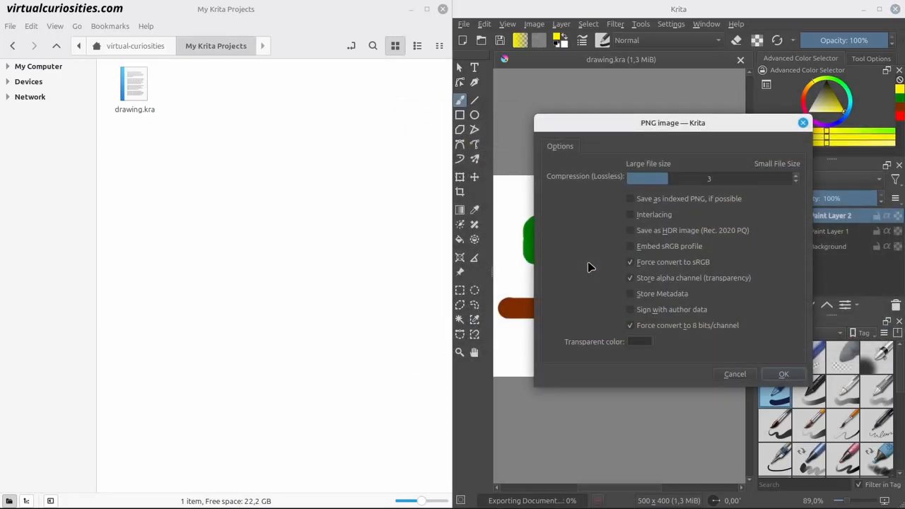
key("Return")
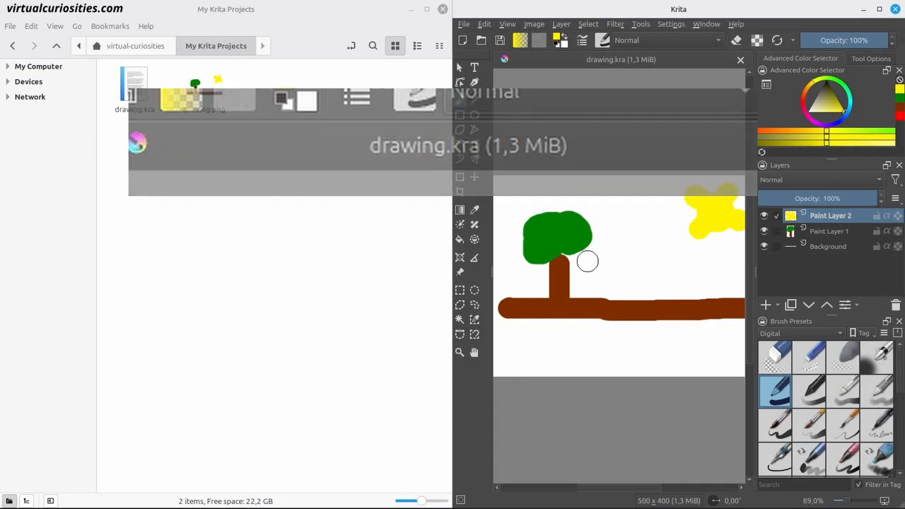
left_click(740, 59)
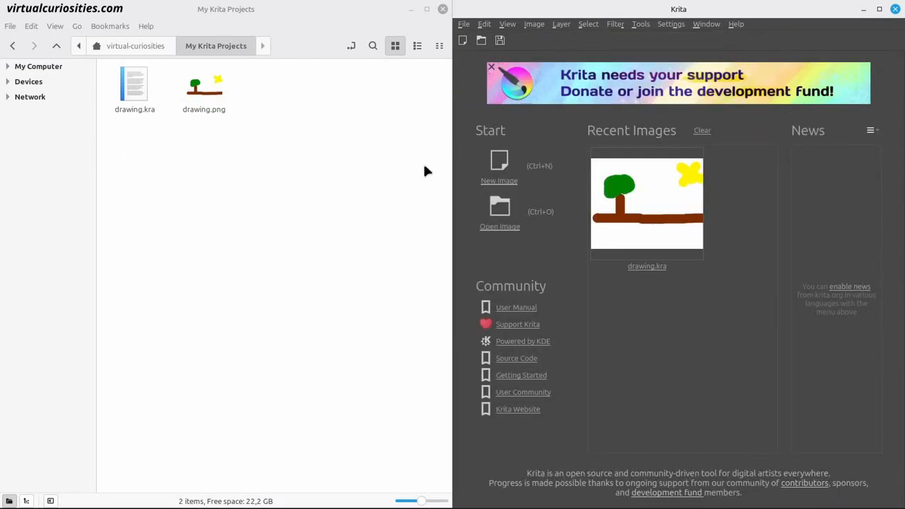
Open drawing.png from the My Krita Projects folder in Krita to check its layers.
left_click(138, 106)
left_click_drag(137, 106, 652, 189)
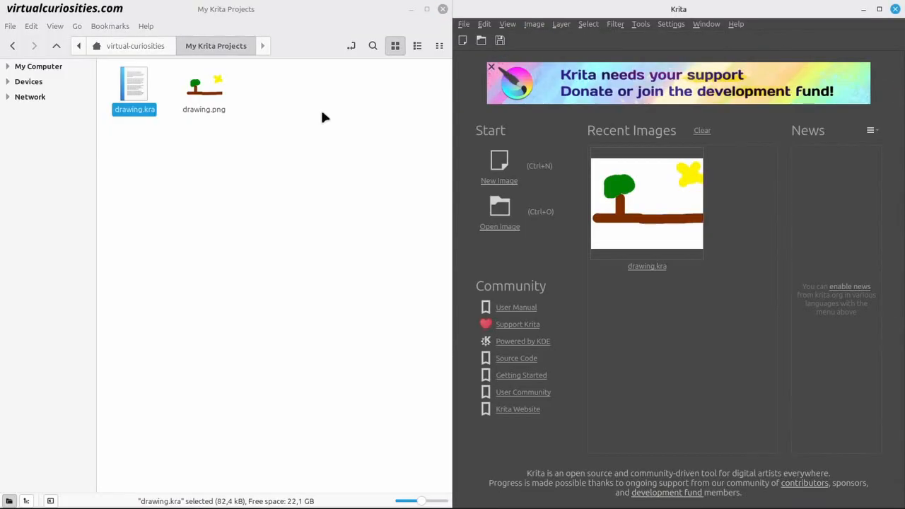
left_click(221, 104)
mouse_move(221, 104)
left_mouse_down()
mouse_move(622, 226)
mouse_move(663, 222)
left_mouse_up()
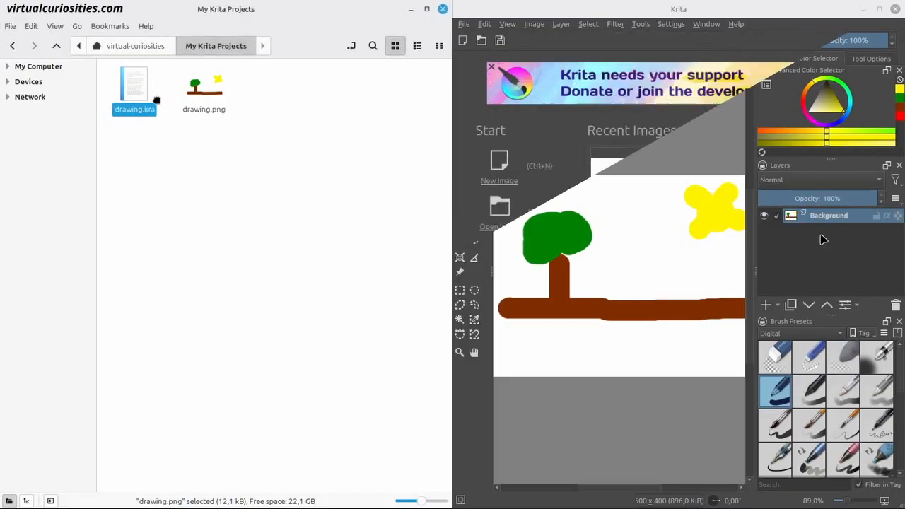
Open drawing.kra from the project folder in Krita and flatten the image.
mouse_move(134, 89)
left_mouse_down()
mouse_move(636, 262)
mouse_move(636, 251)
left_mouse_up()
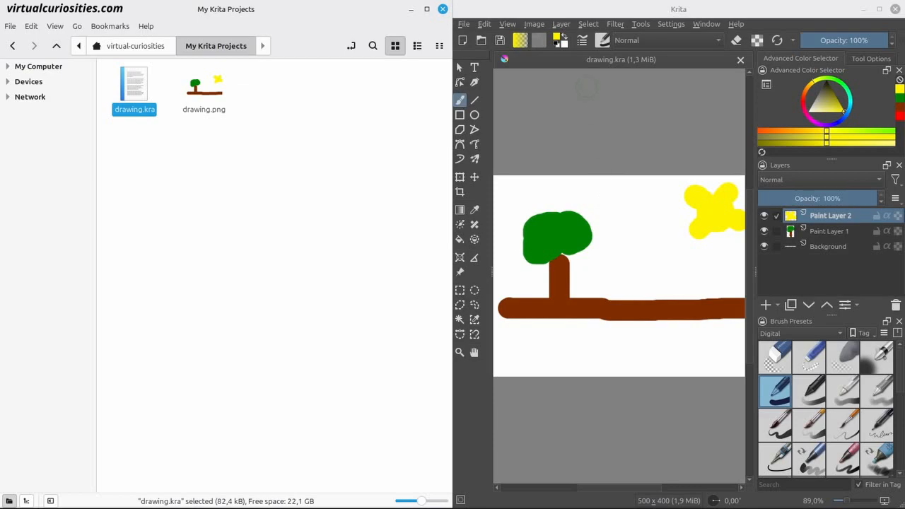
left_click(563, 28)
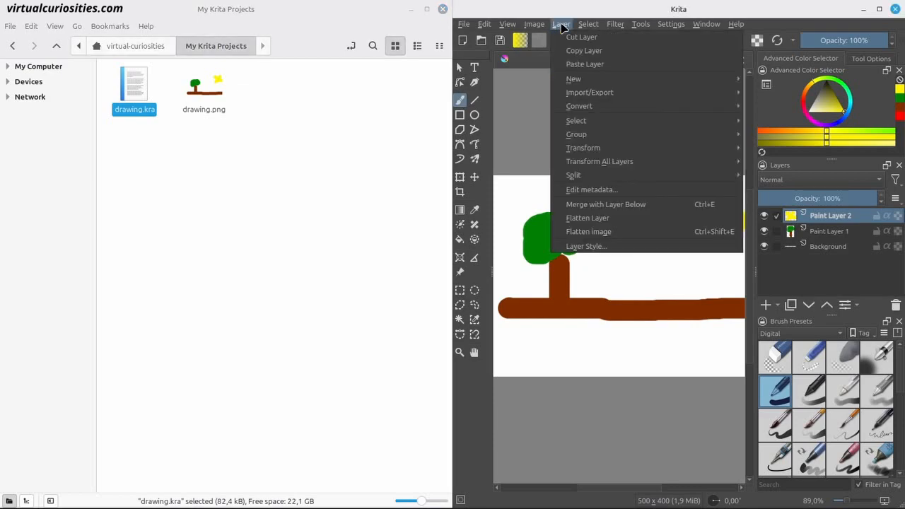
left_click(645, 236)
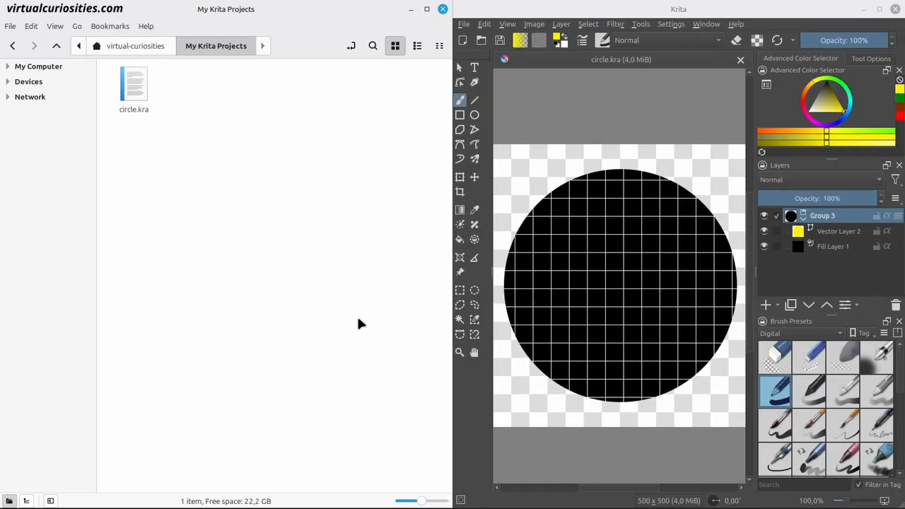
Toggle the visibility of Group 3 in circle.kra to check the transparency around the circle.
left_click(764, 215)
left_click(764, 215)
left_click(763, 215)
left_click(763, 216)
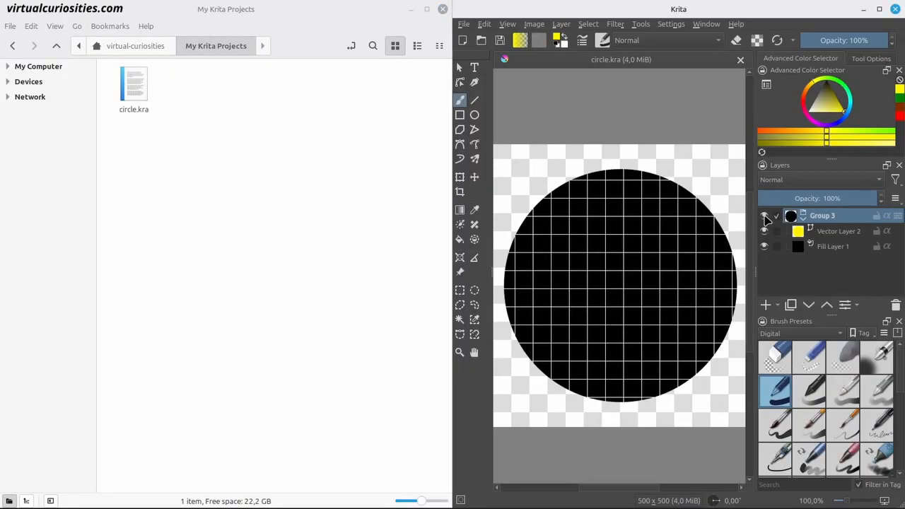
Export circle.kra as the JPEG image circle.jpg at 80% quality with a white transparent pixel fill.
left_click(464, 24)
left_click(501, 136)
key("Return")
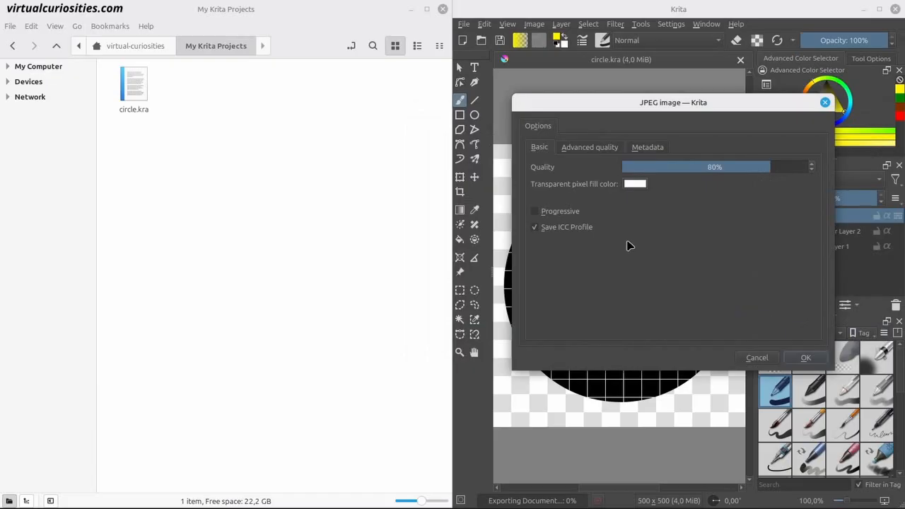
left_click(805, 360)
Open circle.jpg as a new document and toggle its Background layer's visibility to check for transparency.
left_click_drag(134, 84, 592, 169)
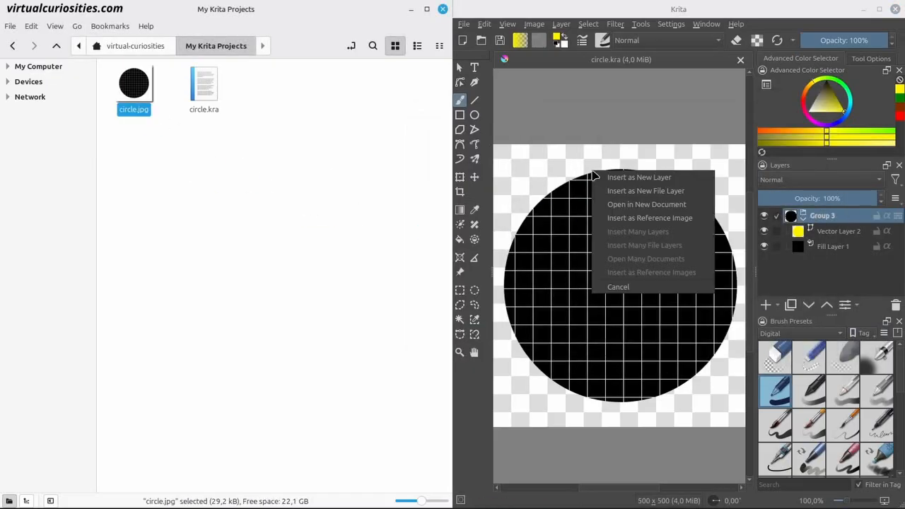
left_click(675, 205)
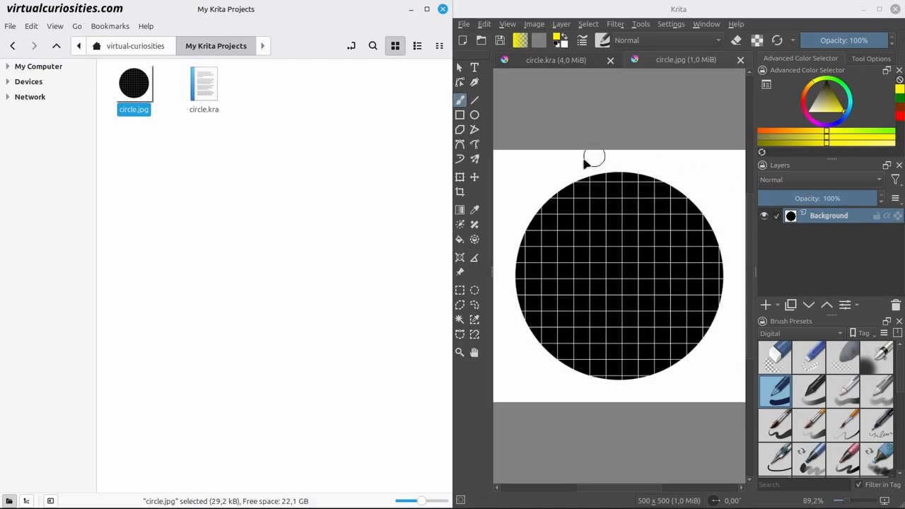
left_click(763, 216)
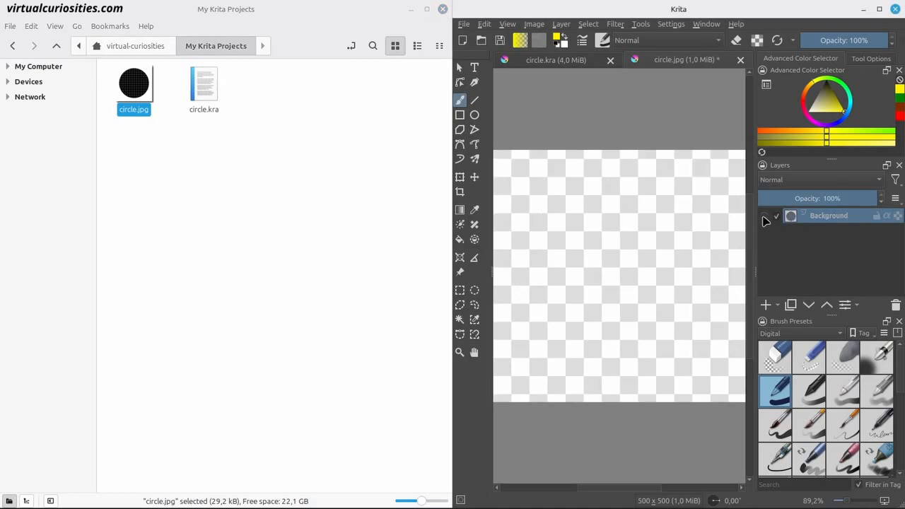
left_click(763, 217)
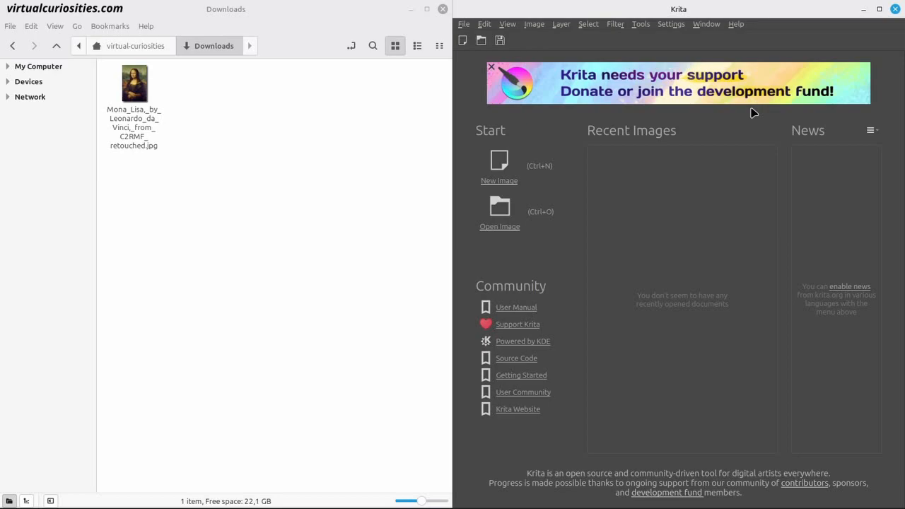
Open the Mona Lisa JPG from the Downloads folder in Krita and permanently delete the original file from the folder.
left_click(343, 113)
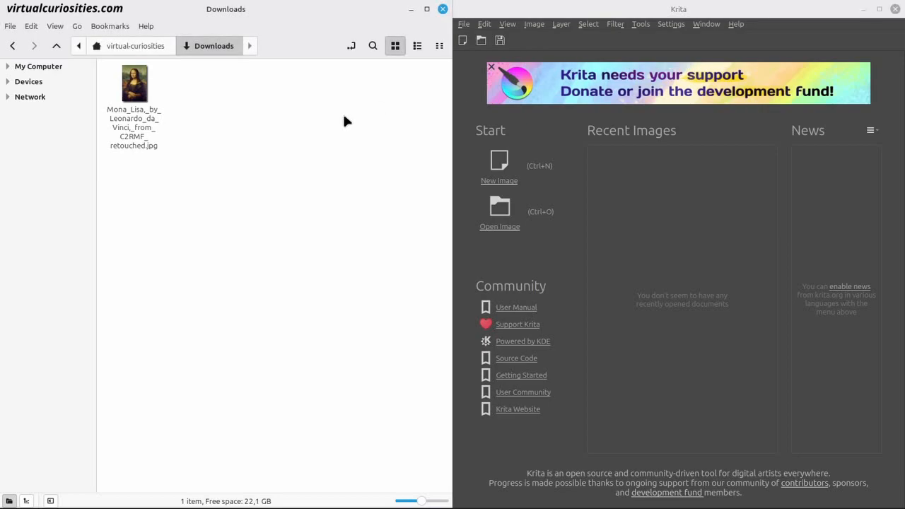
left_click_drag(135, 85, 618, 184)
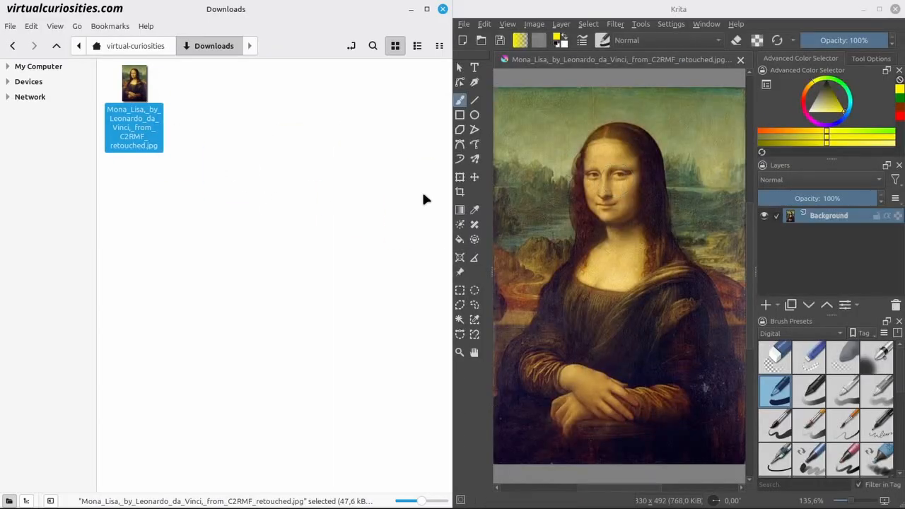
left_click_drag(261, 193, 139, 83)
key("shift+Delete")
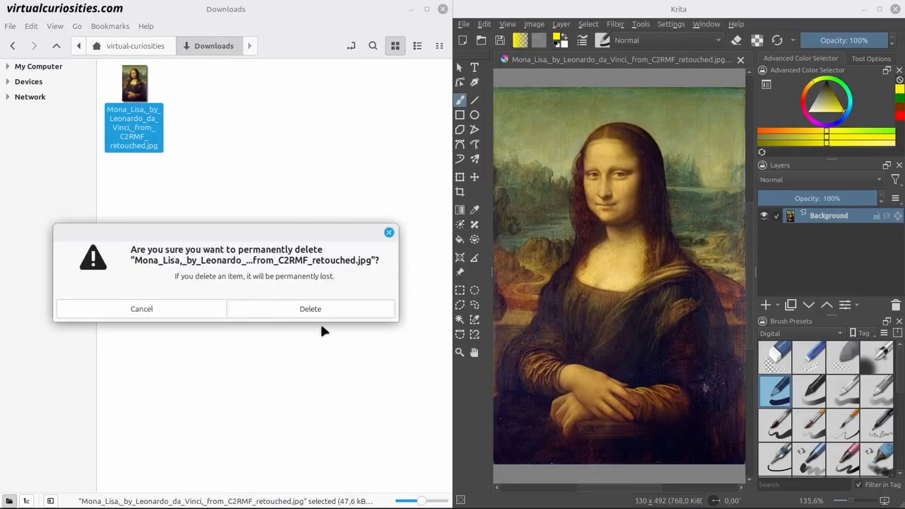
left_click(310, 309)
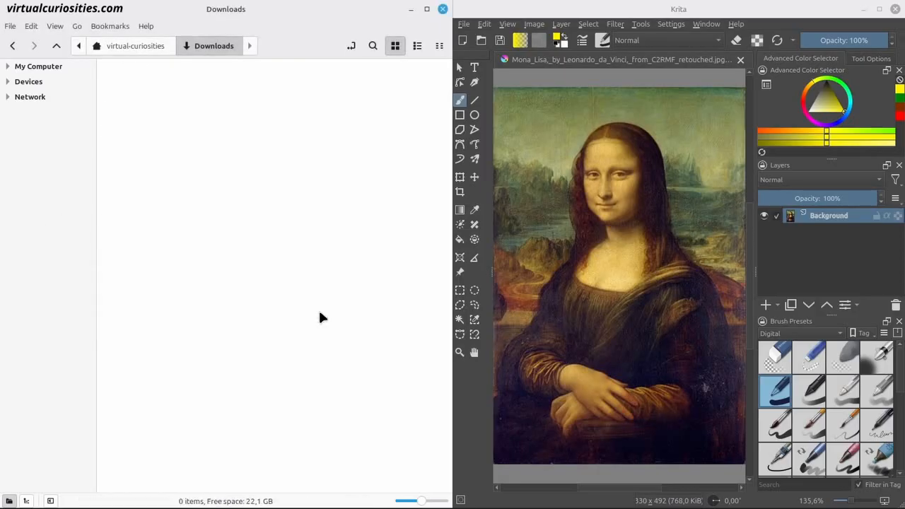
Save the opened painting as the Krita document "mona lisa.kra" in the Downloads folder.
left_click(465, 24)
left_click(495, 93)
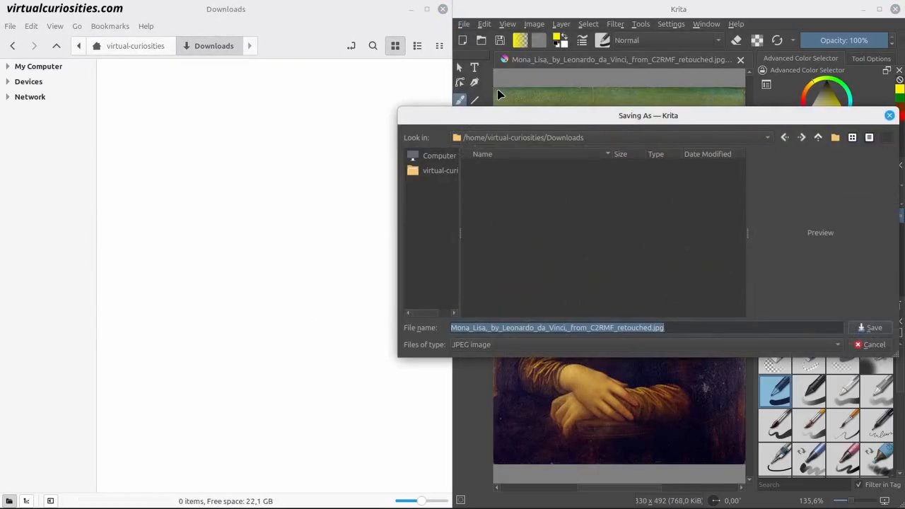
type("mona lisa")
key("Return")
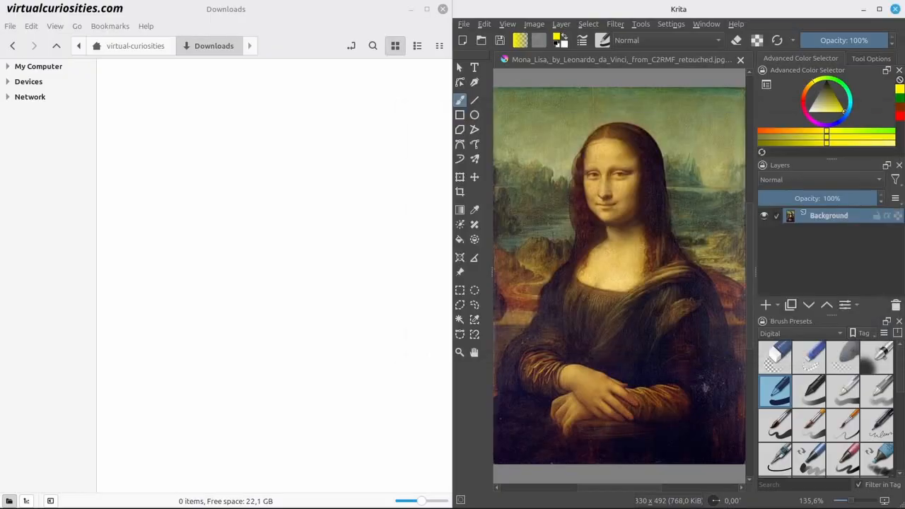
Export the painting as "mona lisa.png" to the Downloads folder with PNG compression 3.
left_click(464, 24)
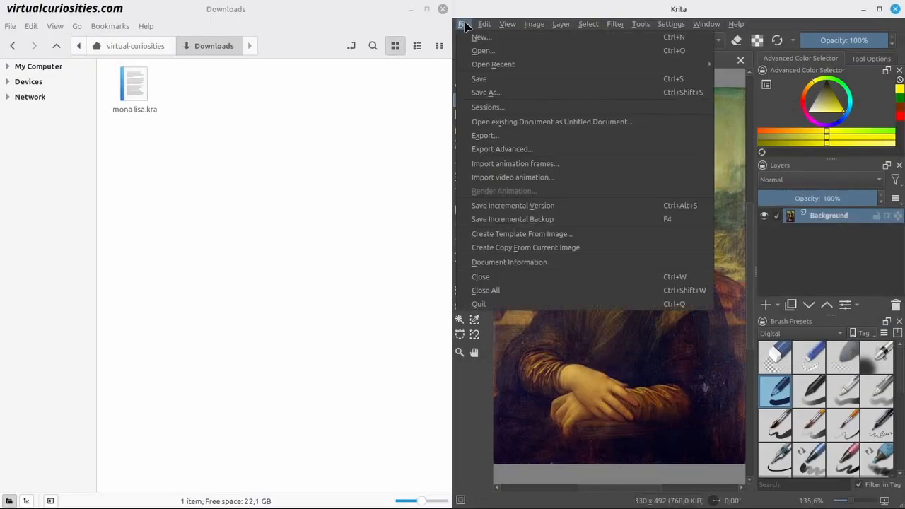
left_click(519, 135)
key("Return")
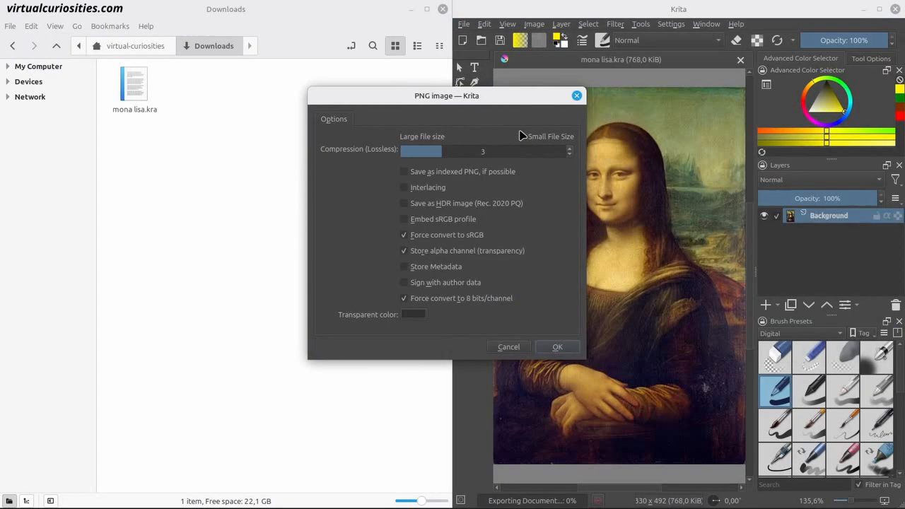
key("Return")
Export the painting as "mona lisa.jpg" to the Downloads folder at 80% JPEG quality.
left_click(464, 24)
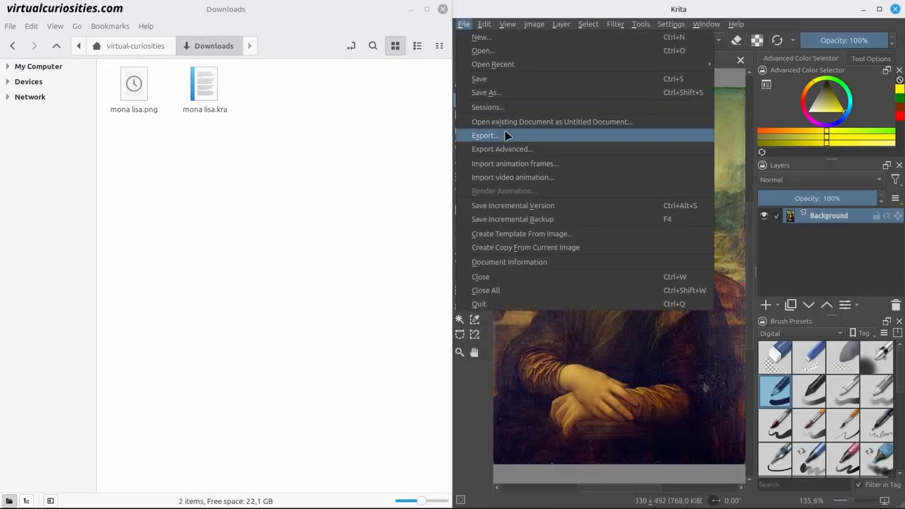
left_click(506, 135)
key("End")
key("BackSpace")
key("BackSpace")
key("BackSpace")
type("jpg")
key("Return")
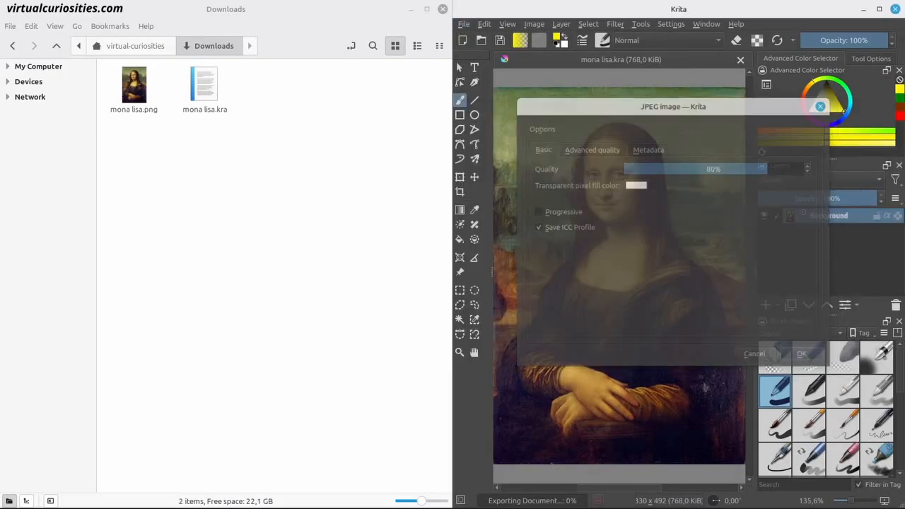
key("Return")
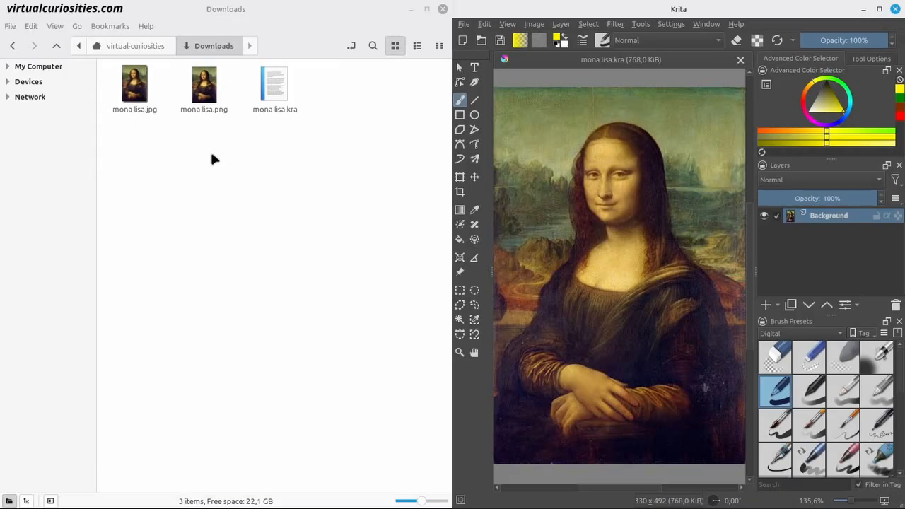
Compare the file sizes of mona lisa.png and mona lisa.jpg in the Downloads folder.
left_click(212, 106)
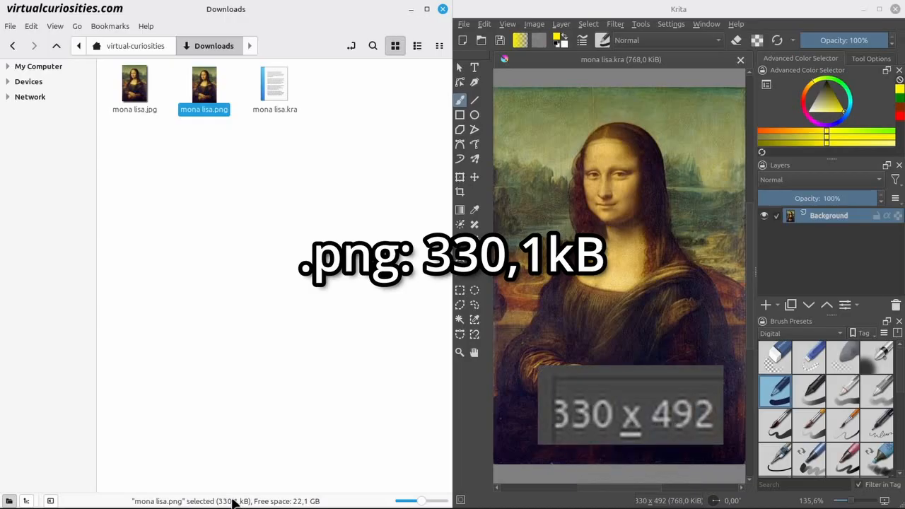
left_click(143, 100)
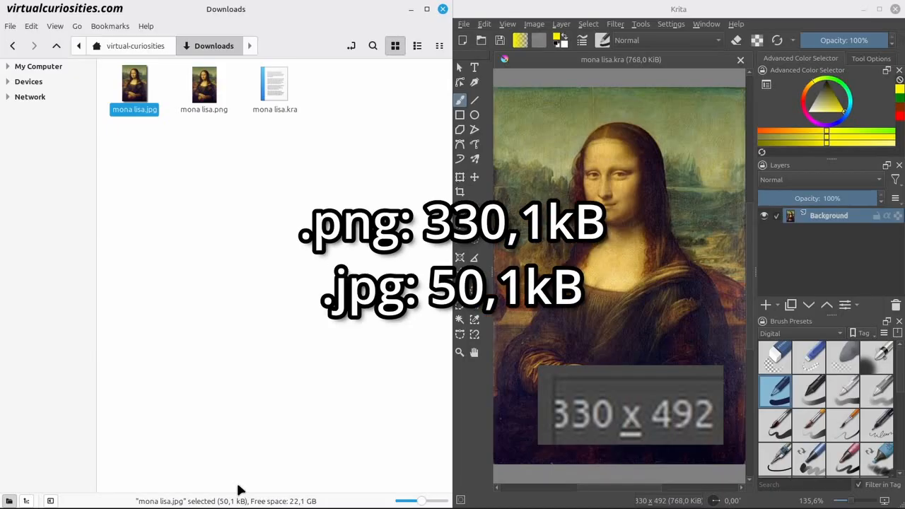
left_click(251, 391)
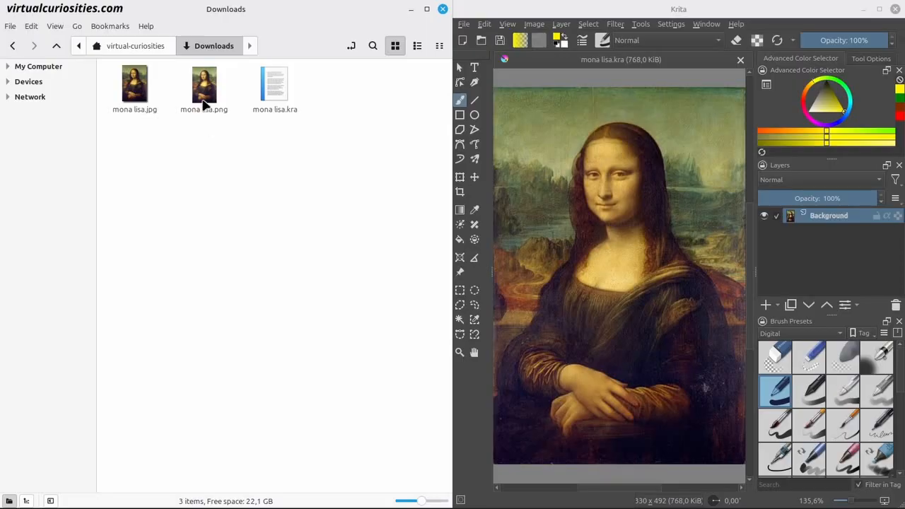
Insert mona lisa.png as a new layer above the Background and set its blending mode to Difference.
left_click_drag(203, 84, 611, 184)
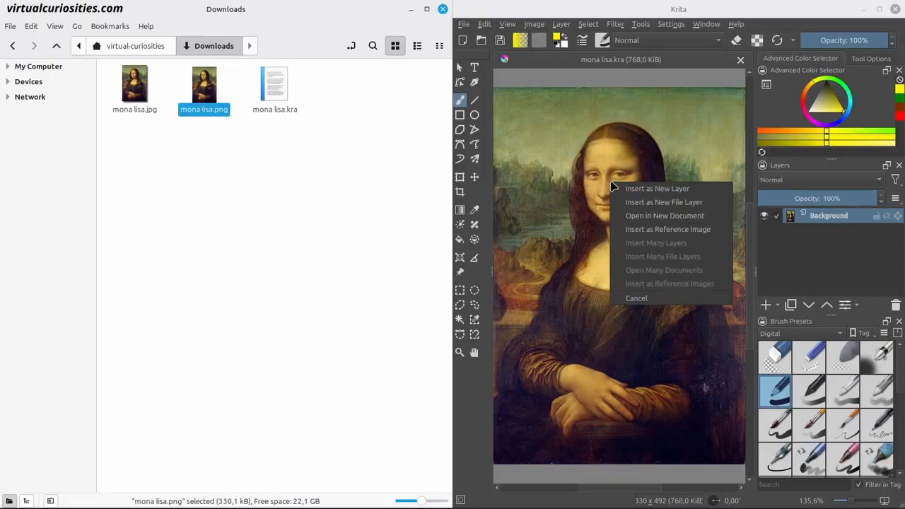
left_click(697, 195)
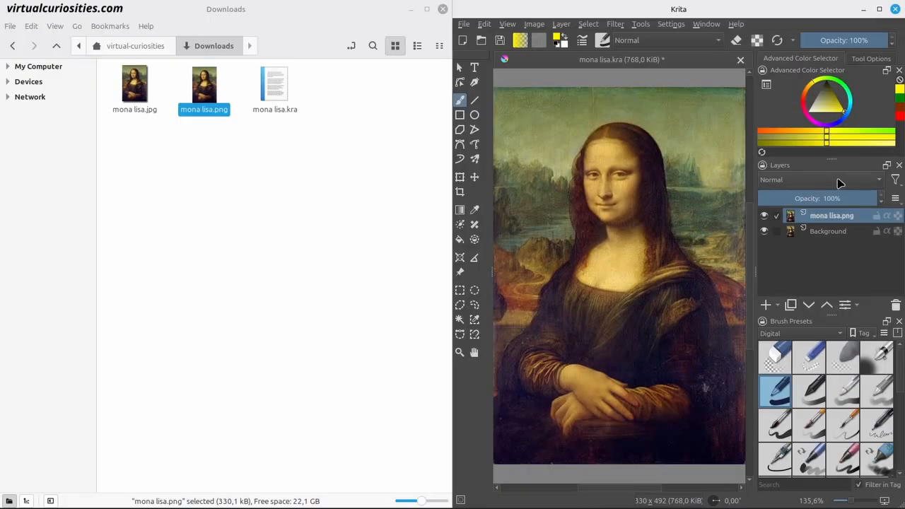
left_click(839, 183)
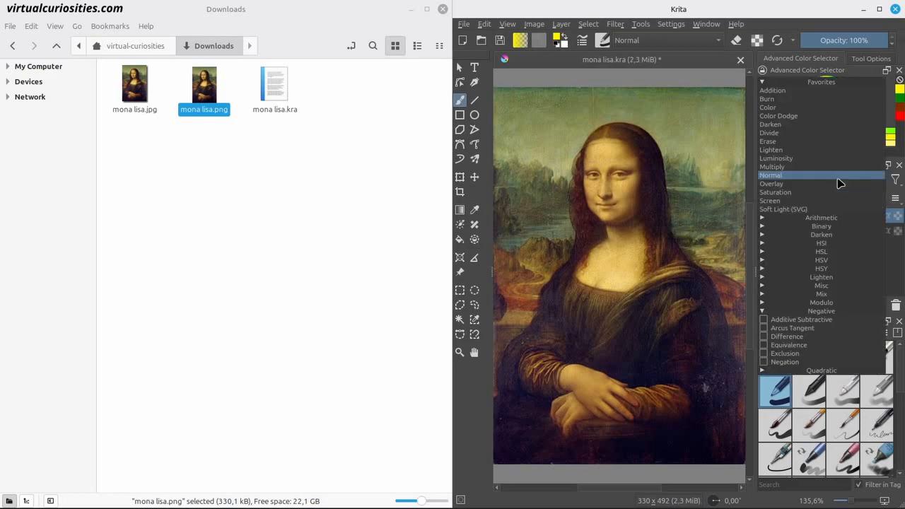
left_click(837, 338)
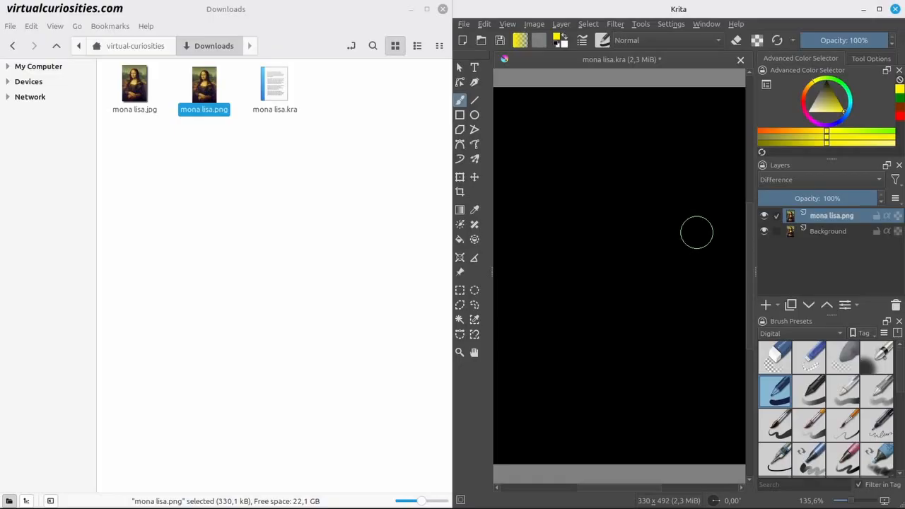
Hide the mona lisa.png layer, insert mona lisa.jpg as a new layer above it, and set its blending mode to Difference.
left_click(764, 216)
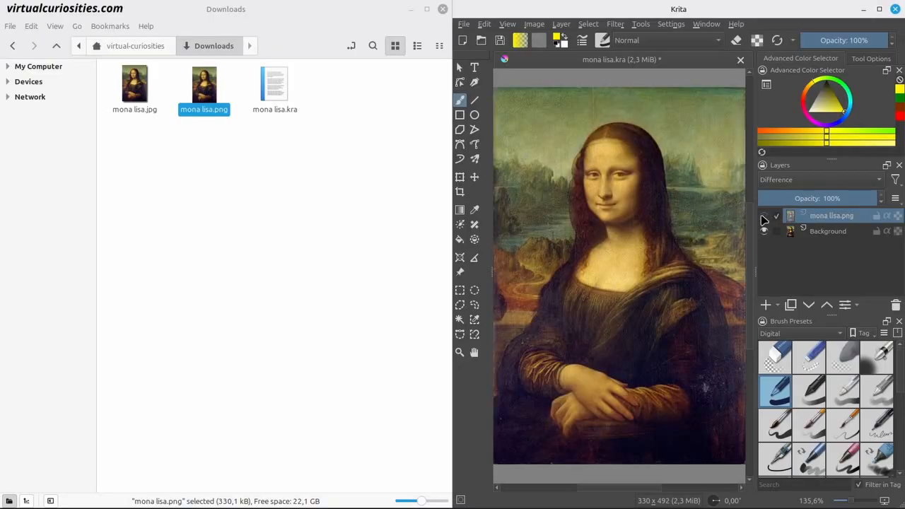
left_click_drag(135, 83, 633, 227)
left_click(635, 227)
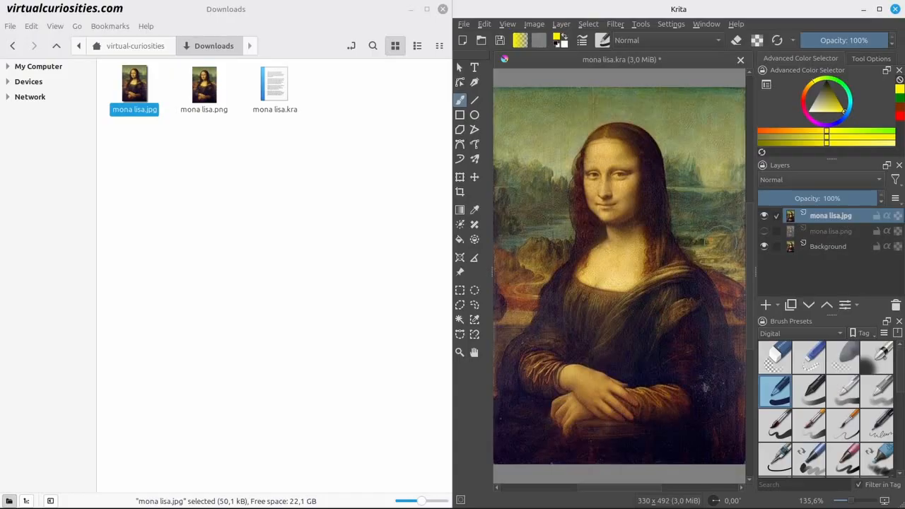
left_click(792, 181)
left_click(790, 337)
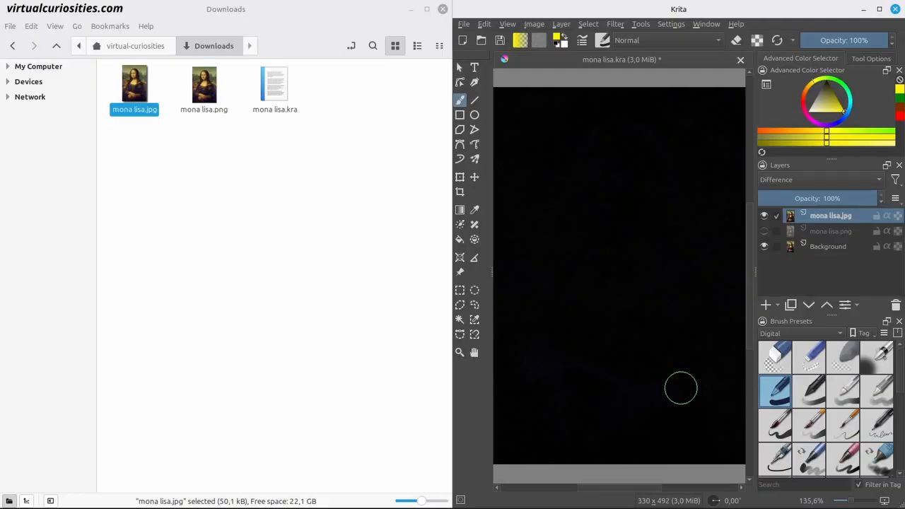
Add a Levels filter layer above mona lisa.jpg with the input white level set to 8.
left_click(778, 307)
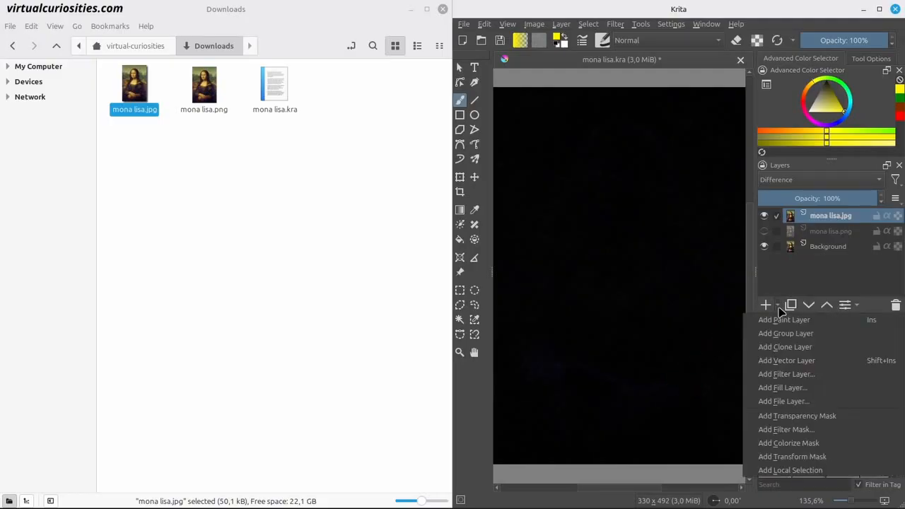
left_click(803, 378)
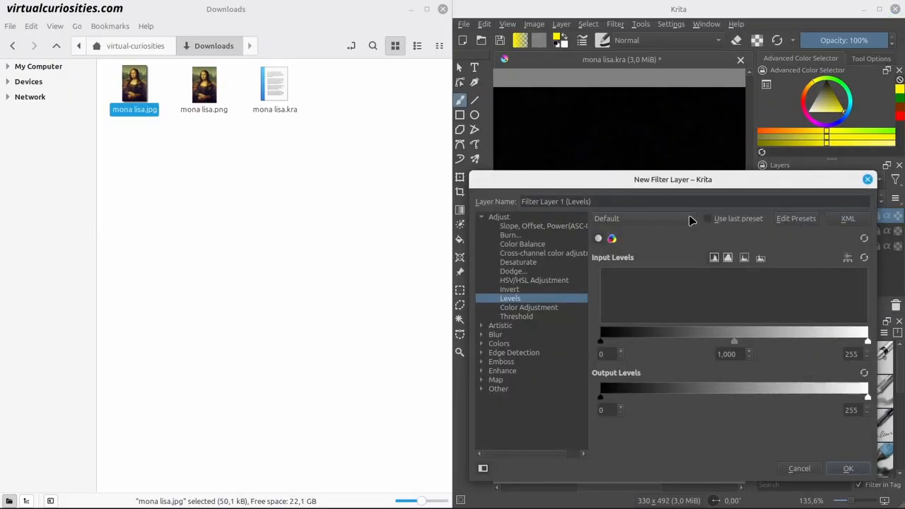
left_click_drag(673, 183, 212, 65)
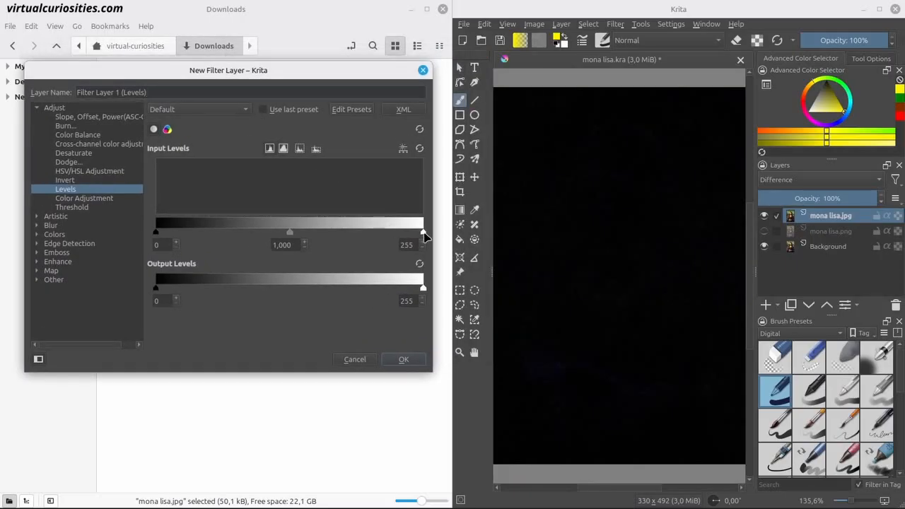
left_click_drag(423, 233, 164, 238)
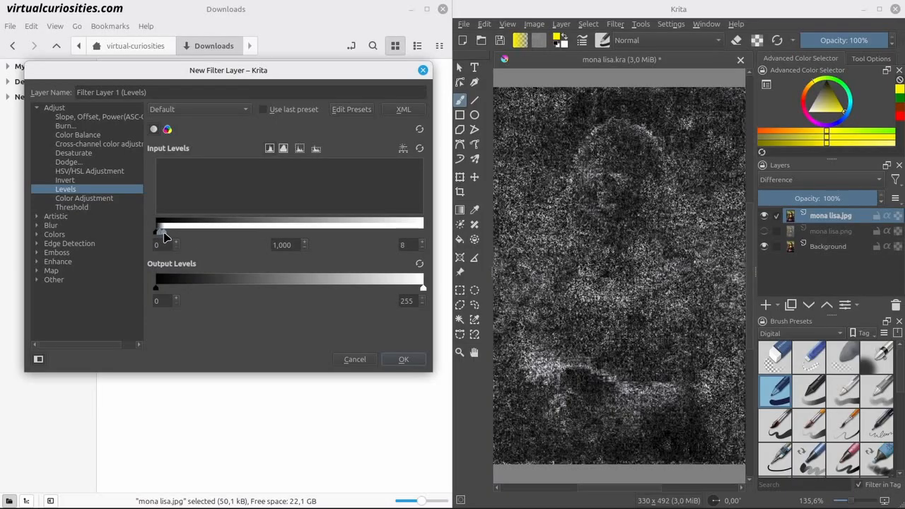
left_click(415, 358)
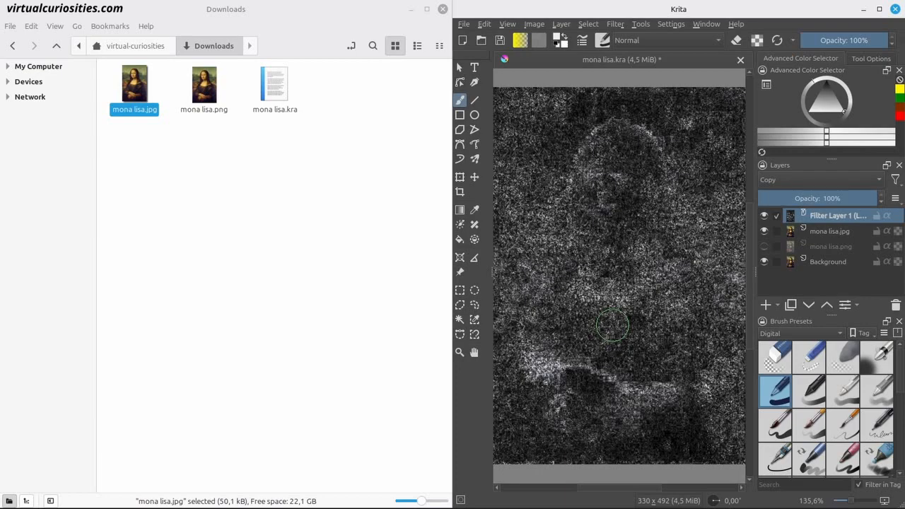
Compare the amplified JPG and PNG differences by toggling the visibility of the mona lisa.jpg and mona lisa.png layers.
left_click(764, 231)
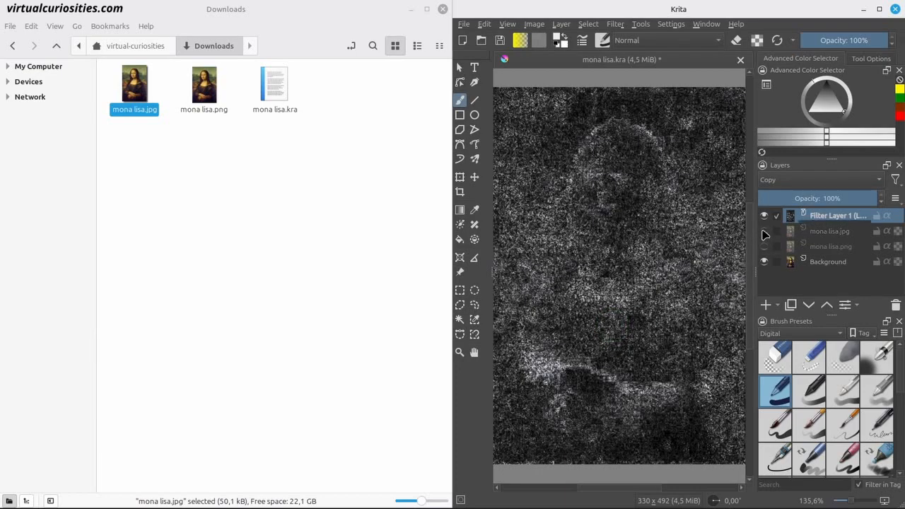
left_click(763, 247)
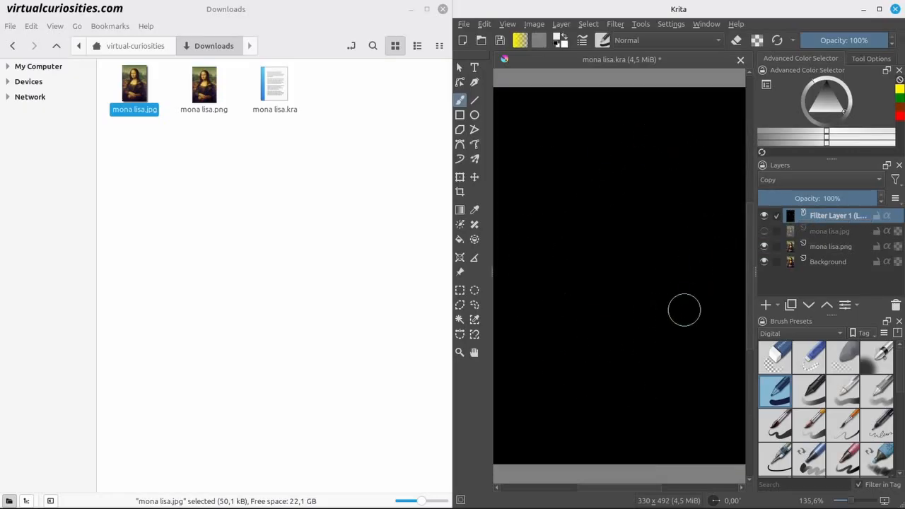
left_click(764, 246)
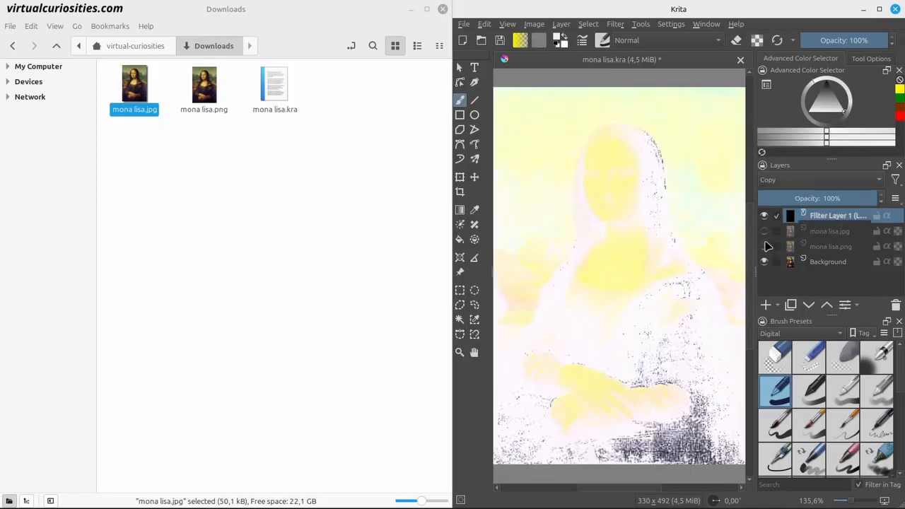
left_click(763, 231)
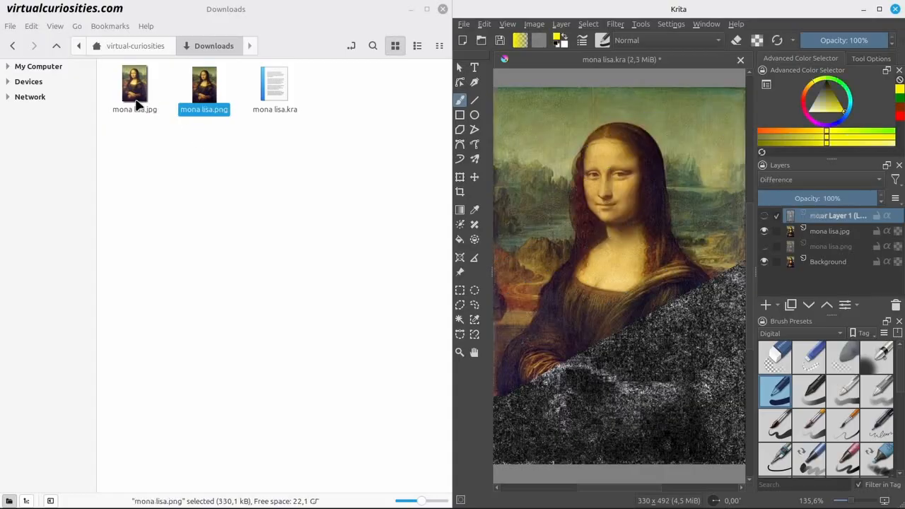
Insert mona lisa.jpg as a new layer above the hidden mona lisa.png layer.
left_click_drag(134, 88, 632, 224)
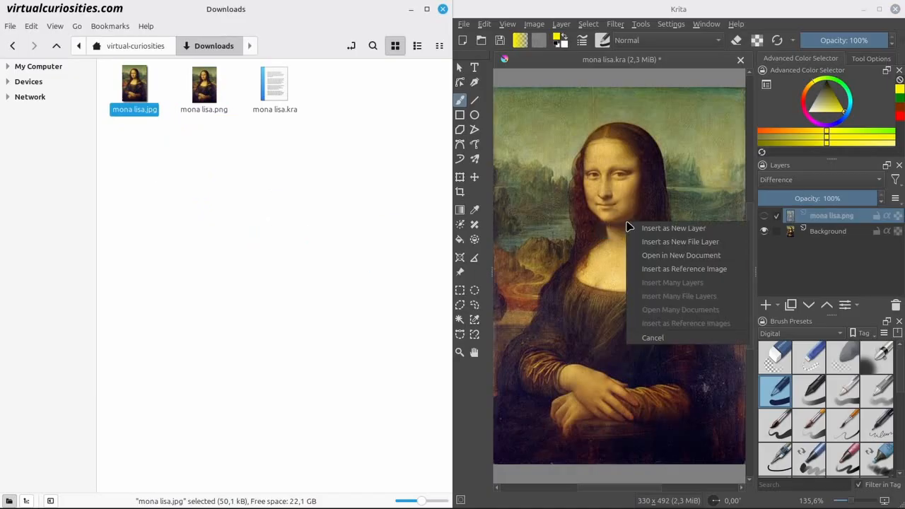
left_click(653, 230)
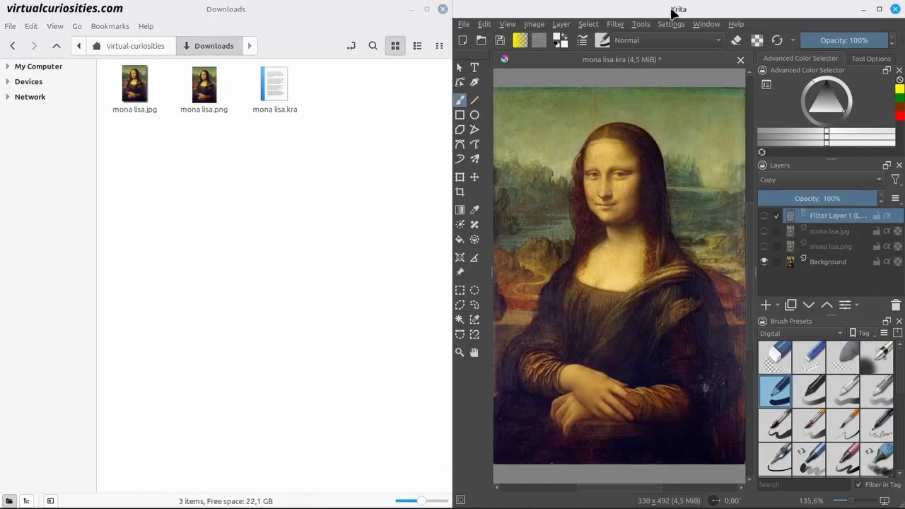
Export the painting as "mona lisa hq.jpg" to the Downloads folder at 100% JPEG quality.
left_click(466, 24)
left_click(514, 135)
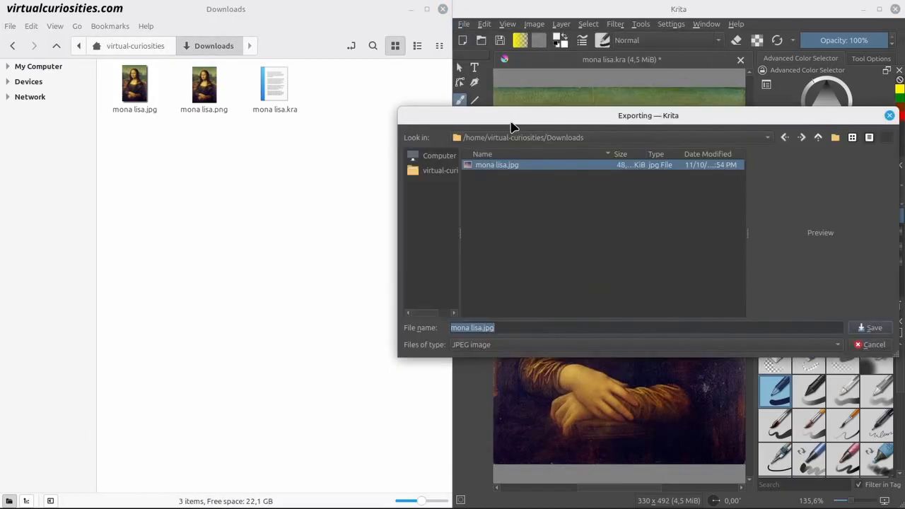
type("mona lisa")
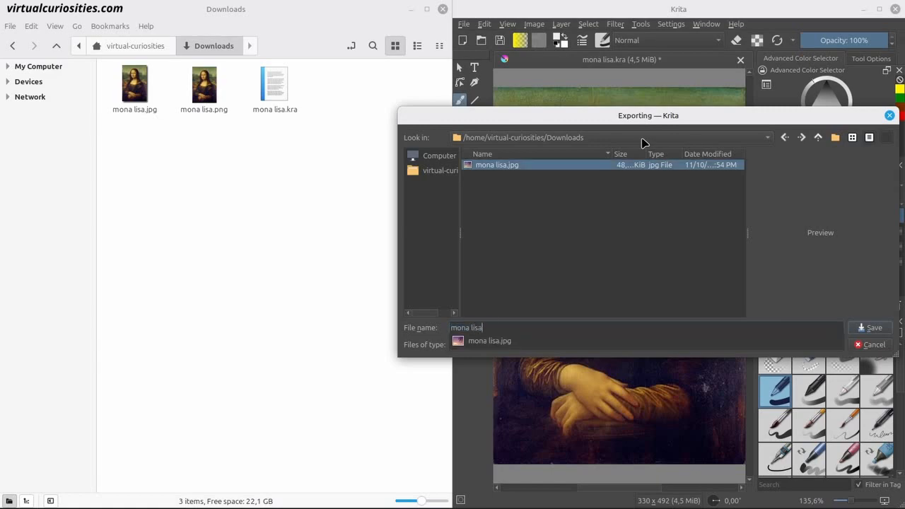
type(" hq.jpg")
key("Return")
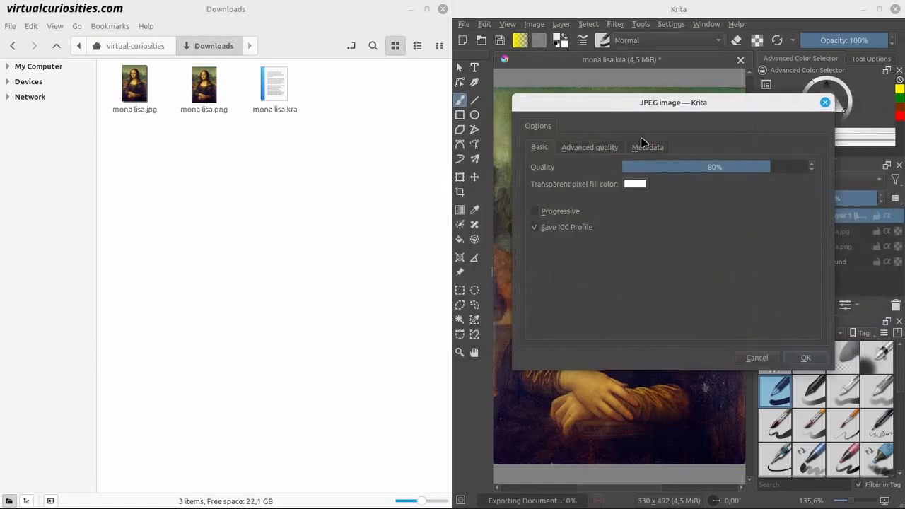
left_click_drag(762, 167, 810, 167)
left_click(801, 359)
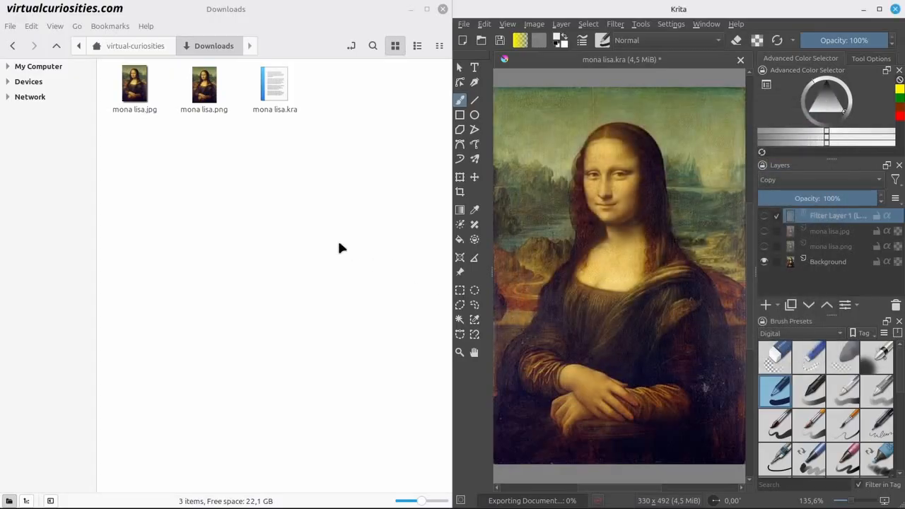
Insert mona lisa hq.jpg as a new layer, move it below the Levels filter layer, and set its blending mode to Difference.
left_click_drag(139, 112, 604, 245)
left_click(637, 247)
left_click_drag(836, 215, 843, 242)
left_click(806, 181)
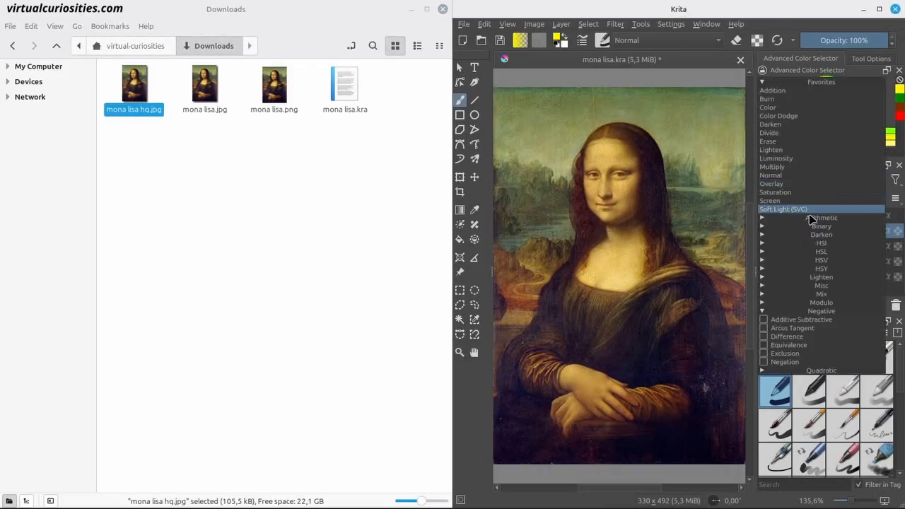
left_click(804, 340)
Show the Levels filter layer to inspect the hq version's difference, and hide both the filter and the mona lisa hq.jpg layer.
left_click(764, 215)
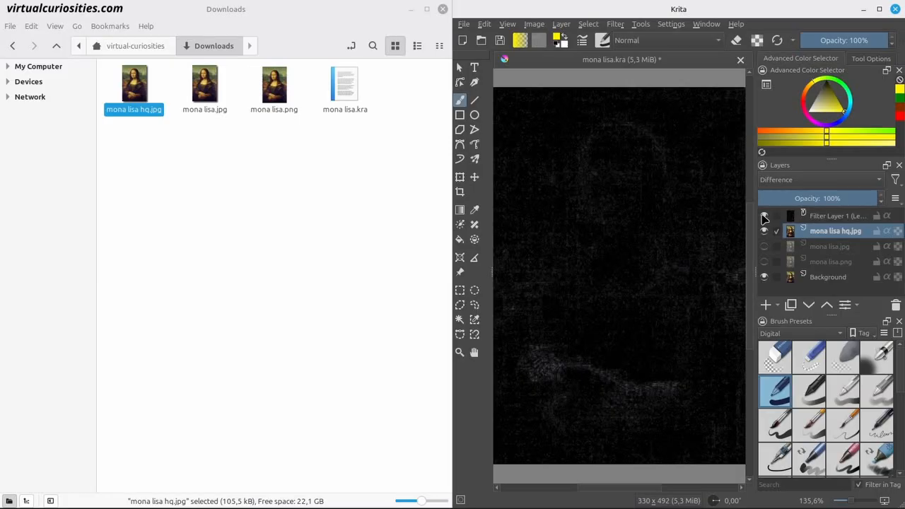
left_click(763, 231)
left_click(763, 215)
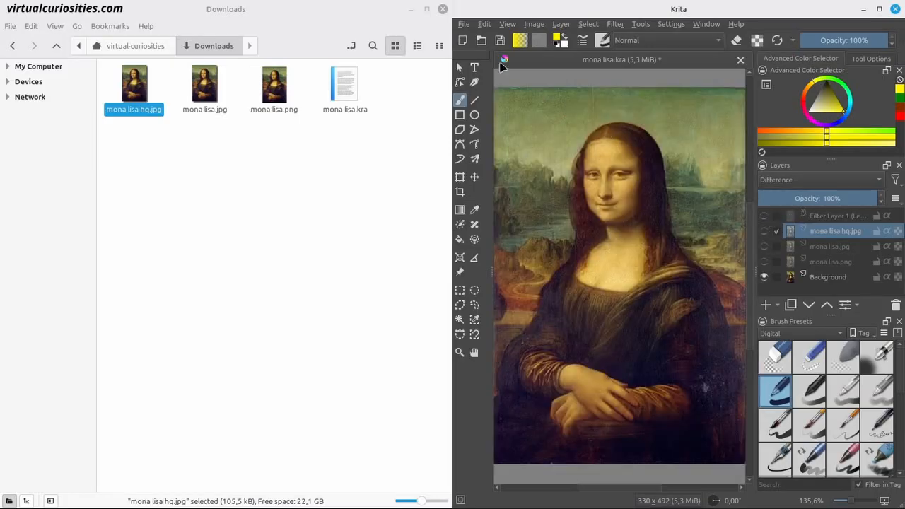
Export the painting as "mona lisa lq.jpg" to the Downloads folder with the JPEG quality reduced to about half.
left_click(463, 24)
left_click(531, 135)
left_click(530, 328)
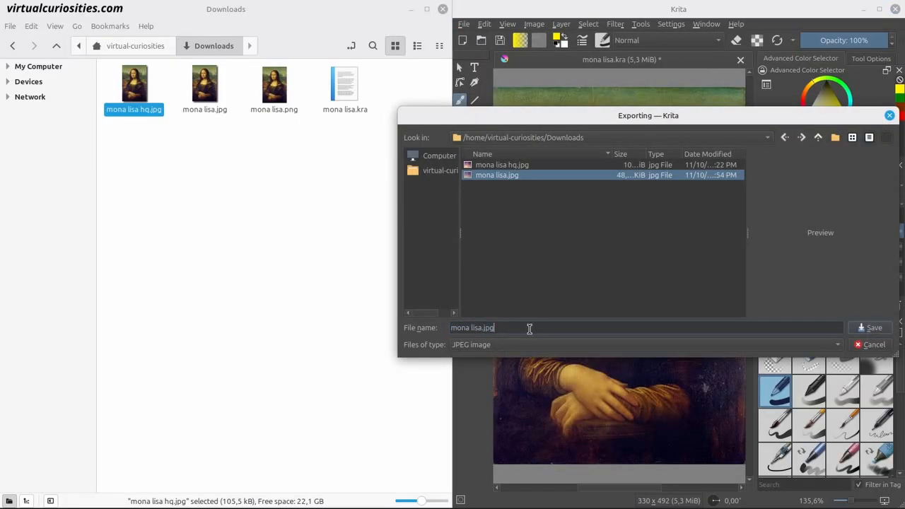
type("hq")
key("Return")
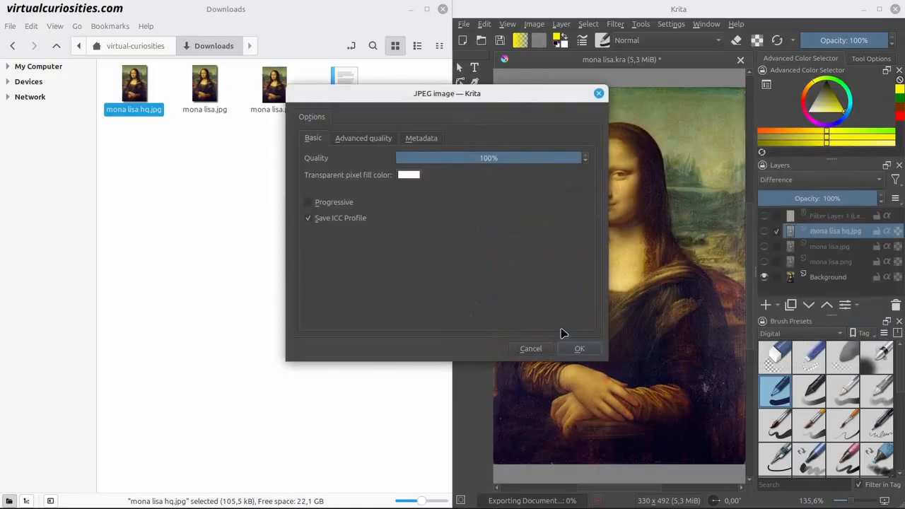
left_click_drag(551, 159, 487, 159)
left_click(579, 348)
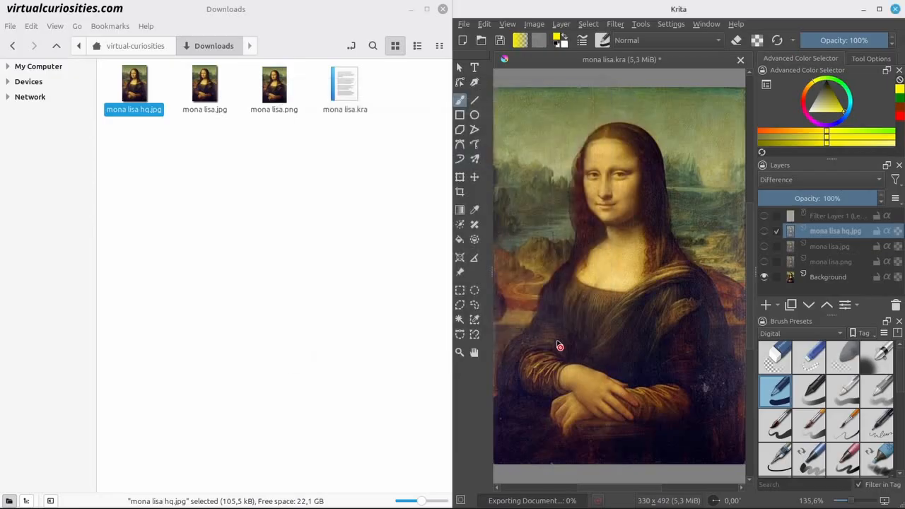
Insert mona lisa lq.jpg as a new layer above mona lisa hq.jpg and set its blending mode to Difference.
left_click_drag(135, 86, 584, 215)
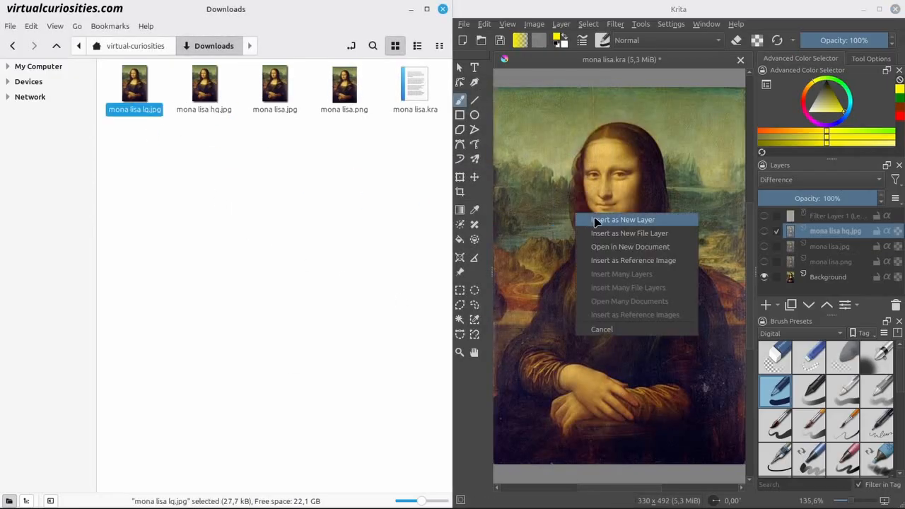
left_click(597, 221)
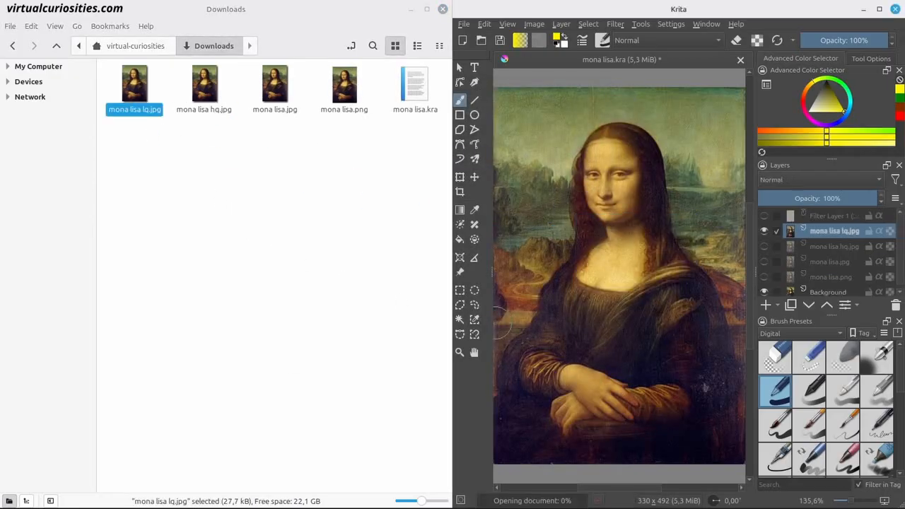
left_click(820, 185)
left_click(787, 337)
Show the Levels filter layer to inspect the lq version's difference, and hide both the filter and the mona lisa lq.jpg layer.
left_click(764, 216)
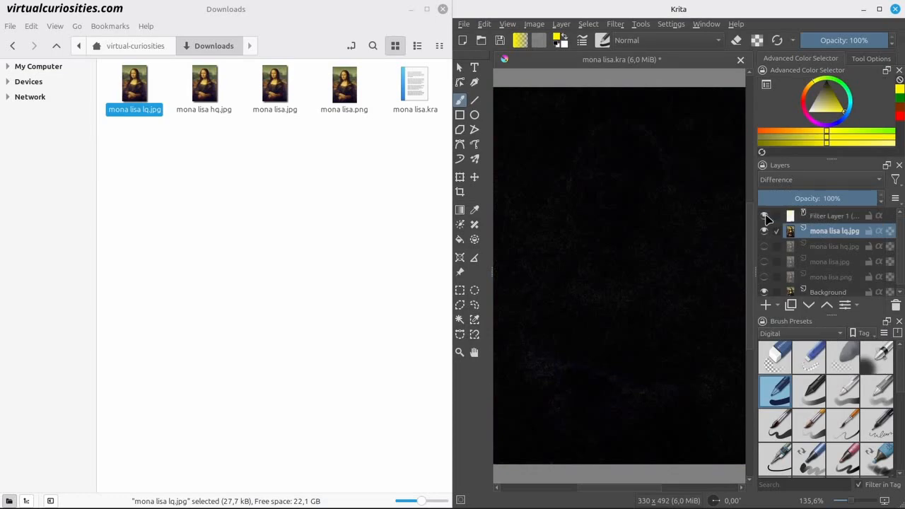
left_click(764, 216)
left_click(764, 231)
Export the painting as "mona lisa vlq.jpg" to the Downloads folder at 20% JPEG quality.
left_click(464, 24)
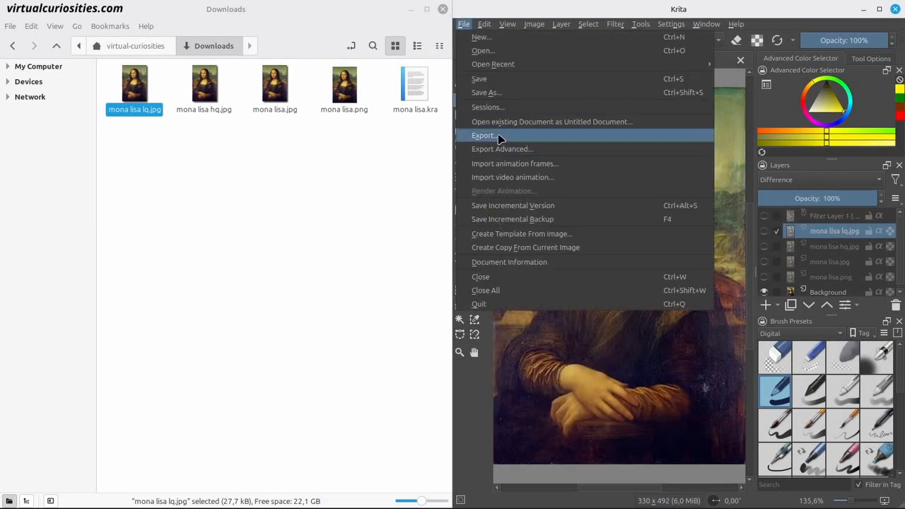
left_click(495, 135)
left_click(480, 328)
type("vlq")
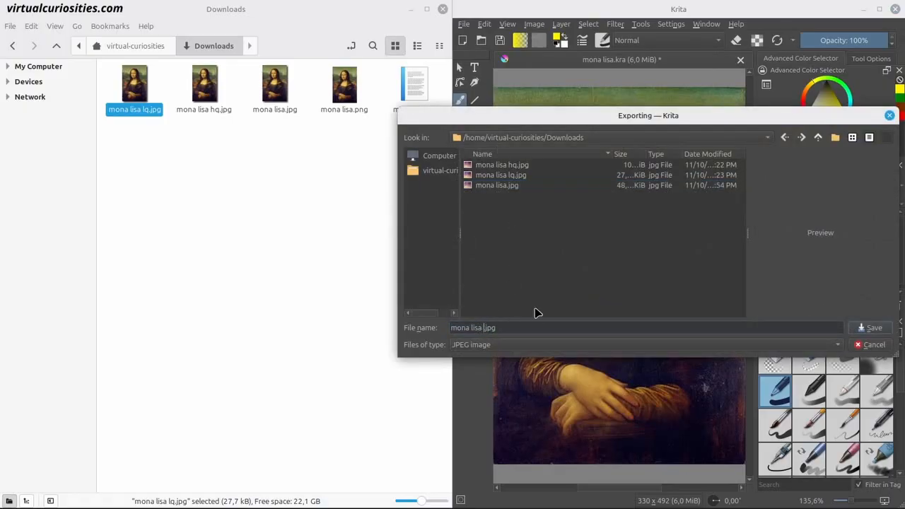
key("Return")
left_click_drag(488, 157, 436, 158)
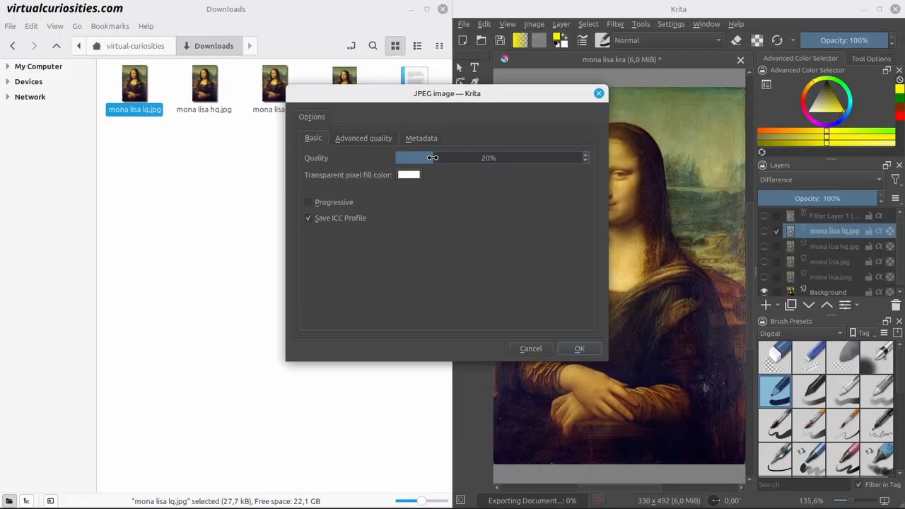
left_click(587, 350)
Insert mona lisa vlq.jpg as a new layer above mona lisa lq.jpg and set its blending mode to Difference.
left_click_drag(132, 89, 582, 216)
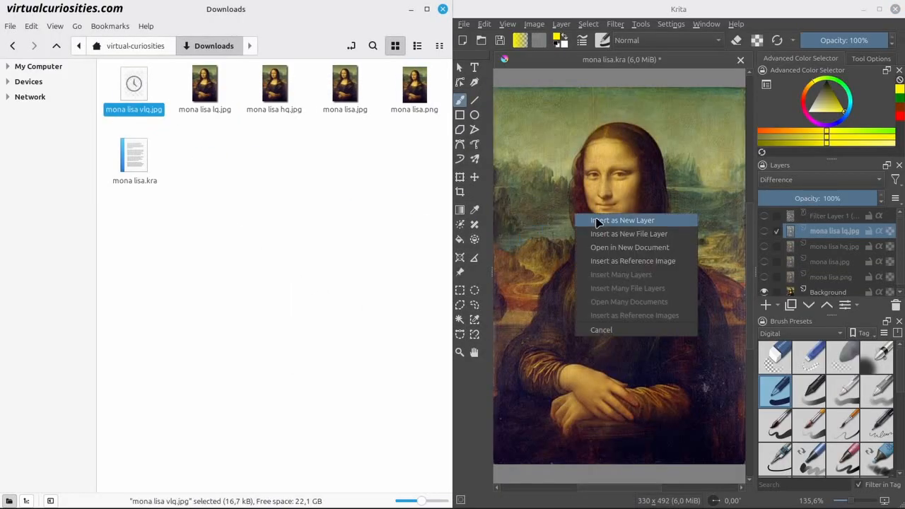
left_click(594, 219)
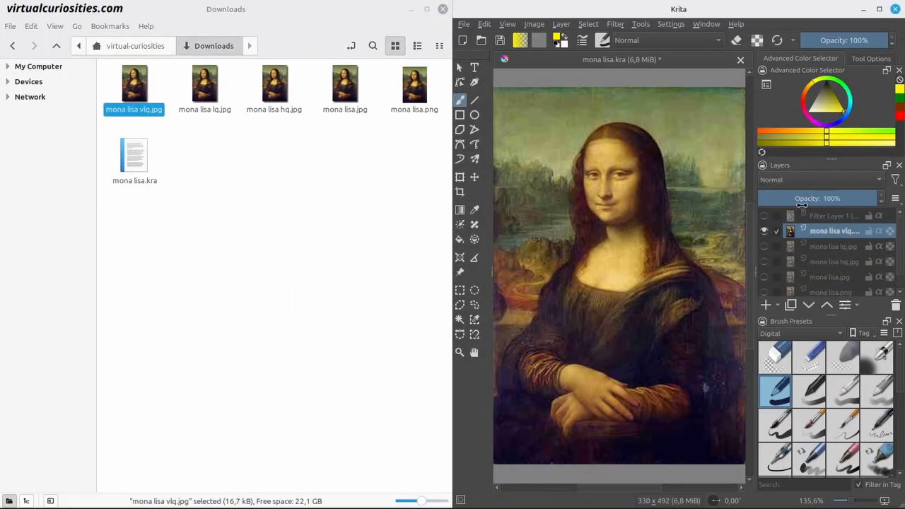
left_click(813, 180)
left_click(823, 337)
Show the Levels filter layer to inspect the vlq version's difference, and hide both the filter and the mona lisa vlq.jpg layer.
left_click(767, 216)
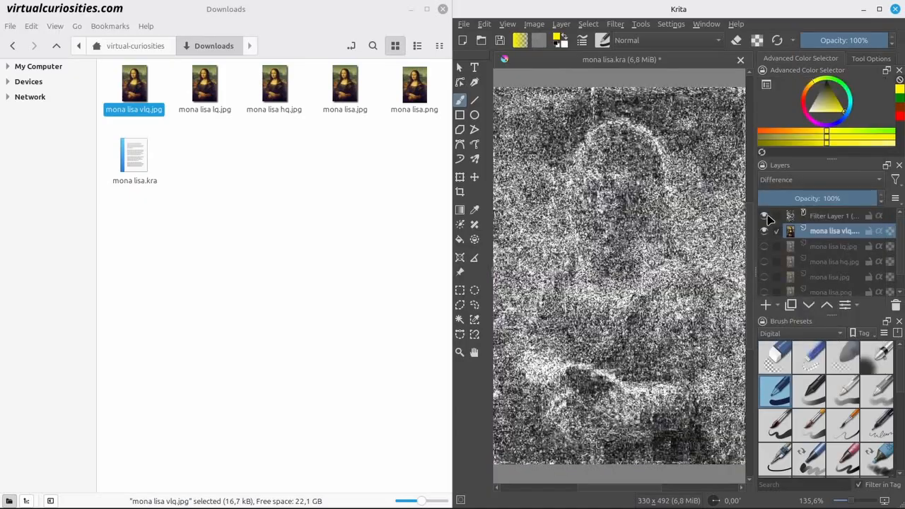
left_click(764, 216)
left_click(764, 231)
Export the painting as "mona lisa ulq.jpg" to the Downloads folder with the JPEG quality reduced far below 20%.
left_click(463, 24)
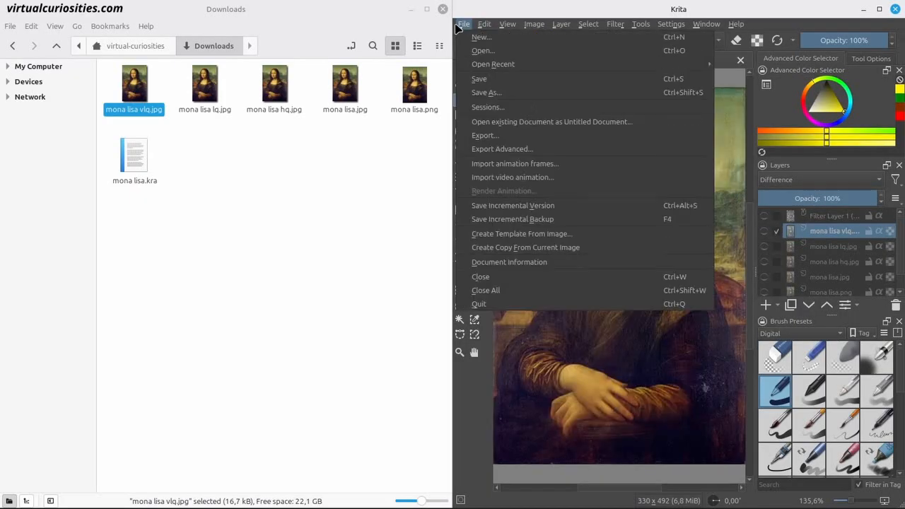
left_click(506, 135)
left_click(475, 328)
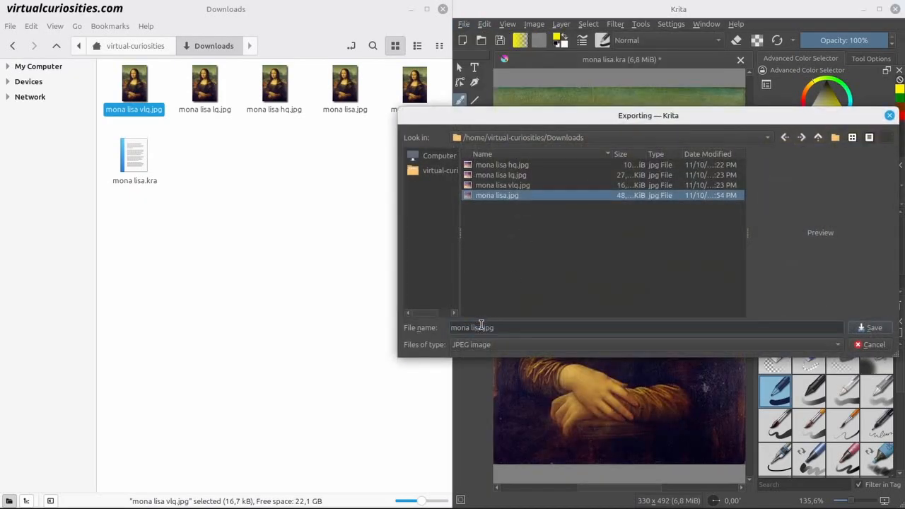
type("ulq")
key("Return")
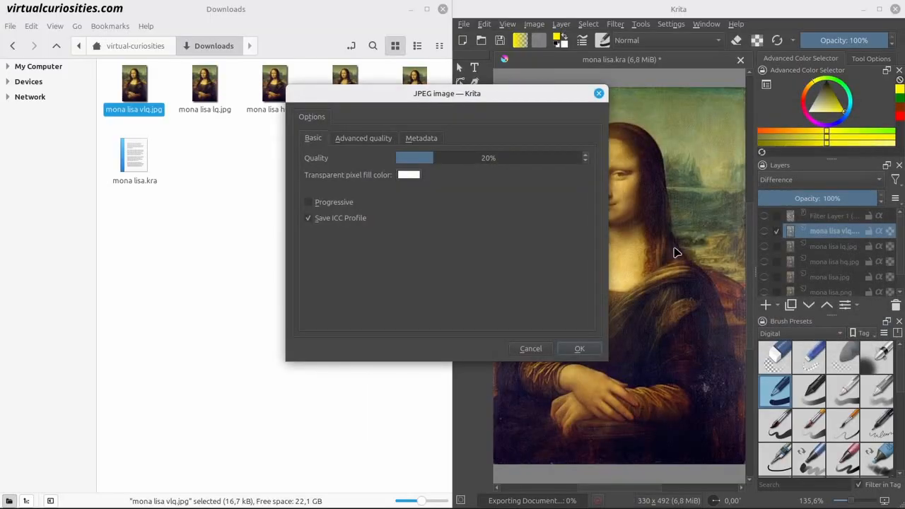
scroll(439, 162, "down", 19)
left_click(582, 350)
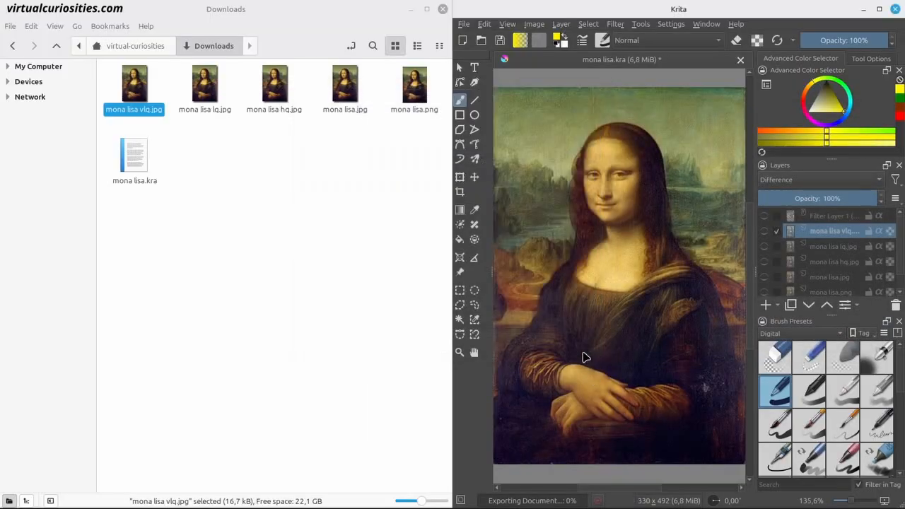
Insert mona lisa ulq.jpg as a new layer in Difference blending mode and show the Levels filter layer above it.
left_click_drag(134, 85, 587, 225)
left_click(606, 232)
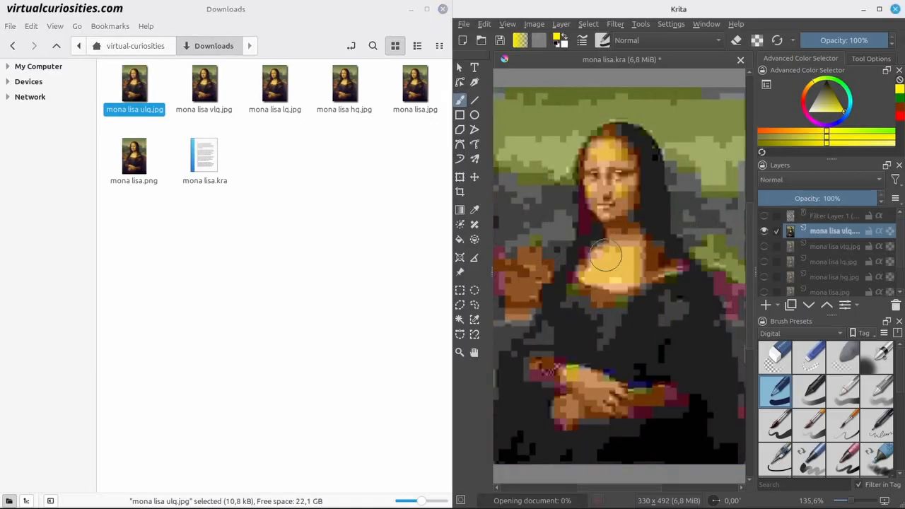
left_click(819, 180)
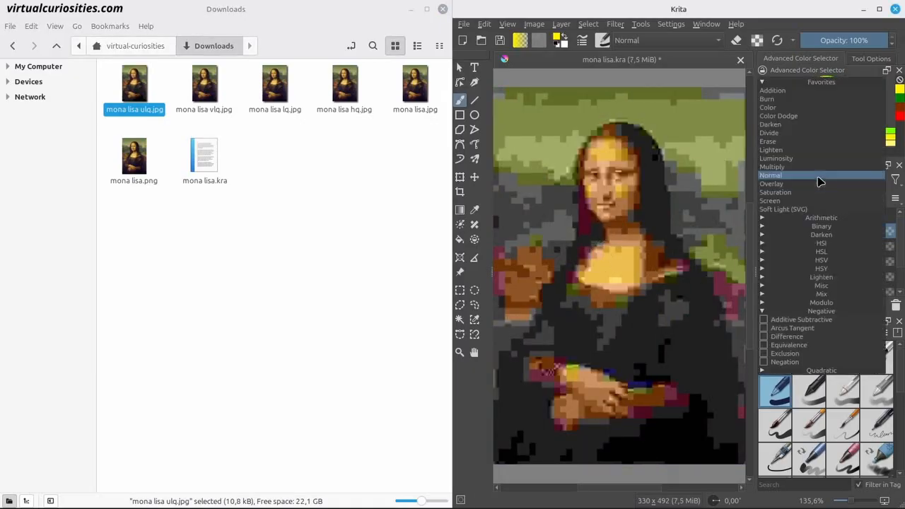
left_click(787, 336)
left_click(766, 217)
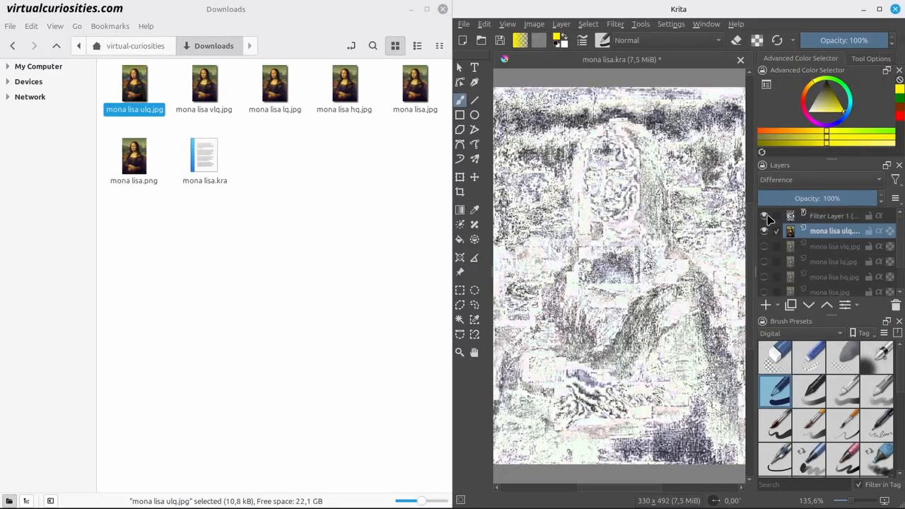